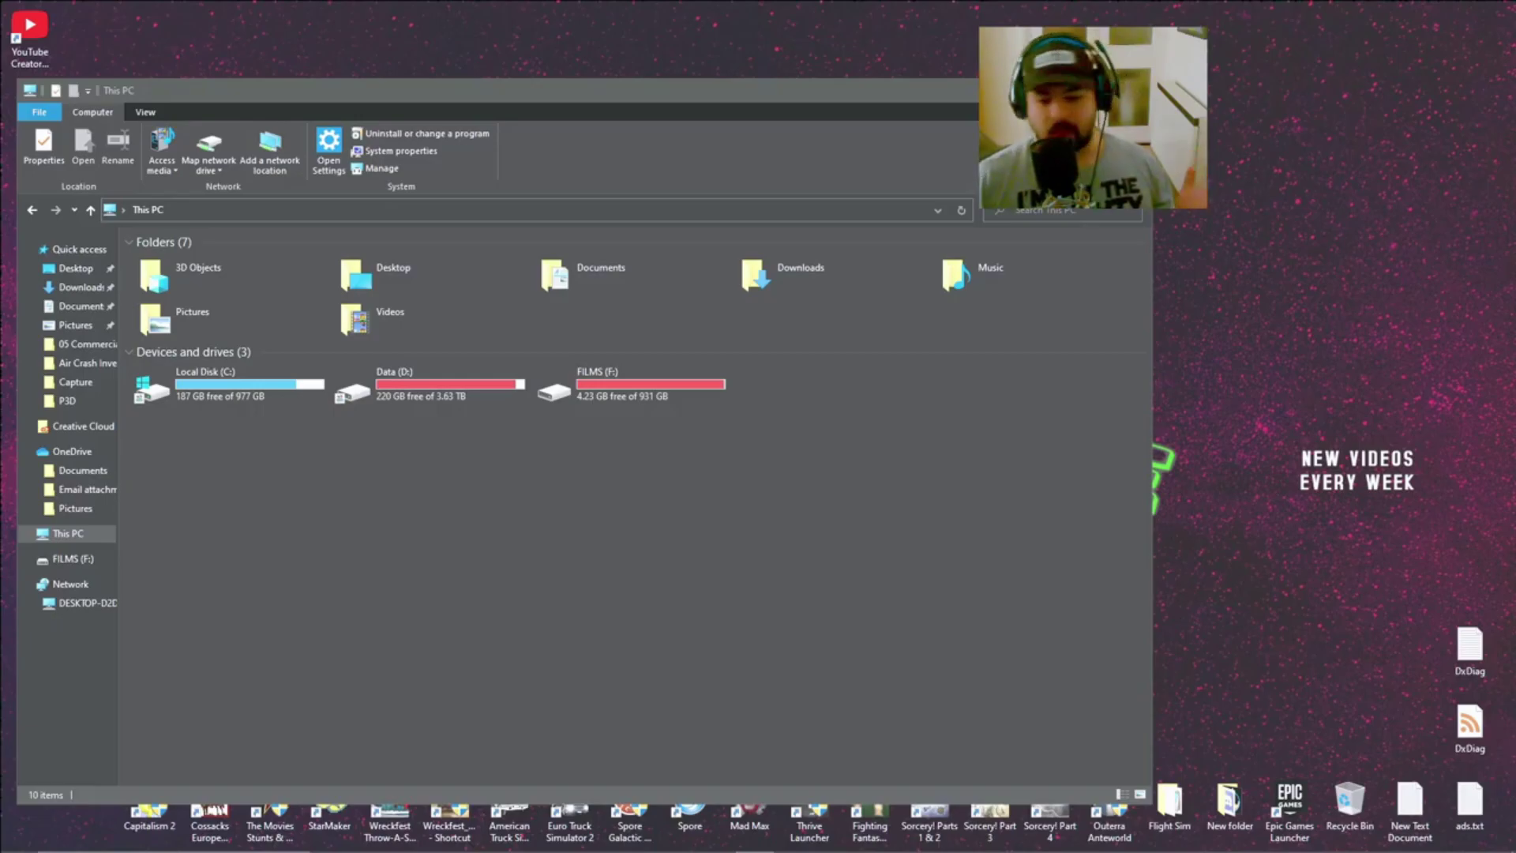
Close the This PC File Explorer window to reveal the Windows desktop.
key(alt+F4)
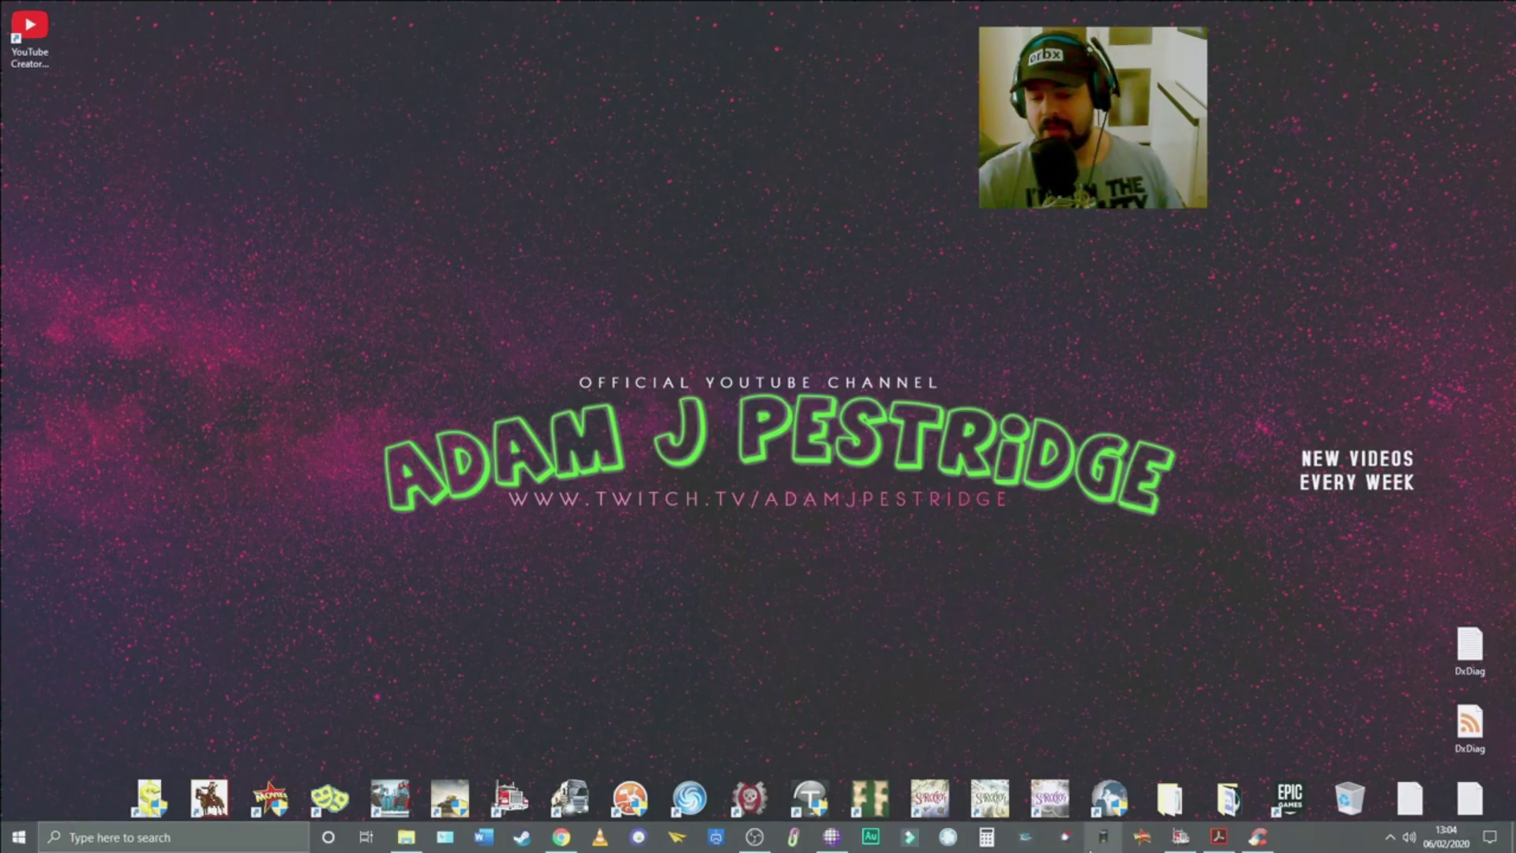
Bring up CCleaner, centre its window, and show the Registry Cleaner page.
click(1255, 836)
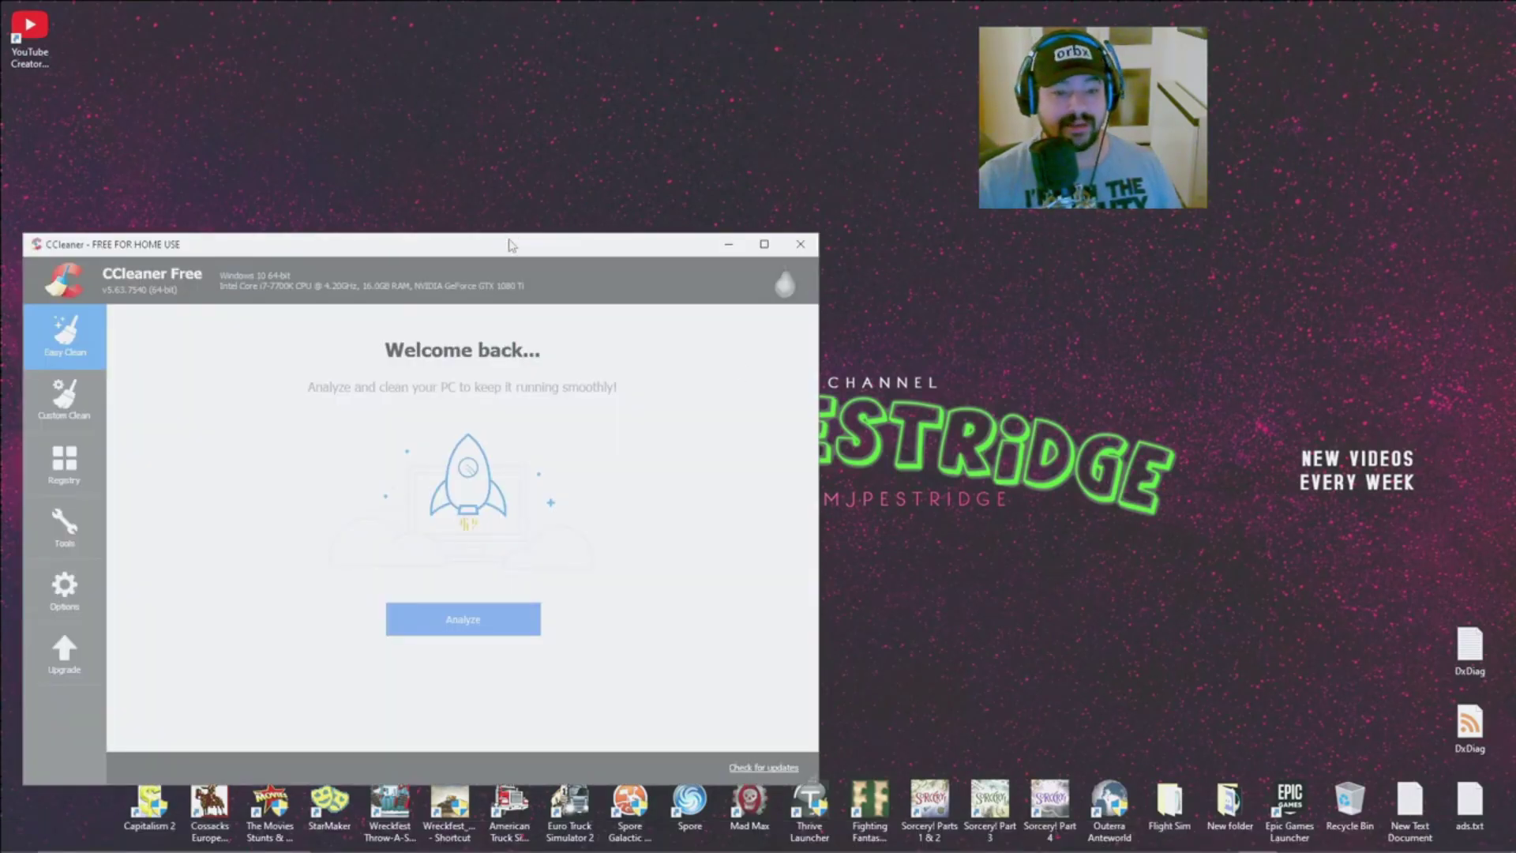
drag(513, 244, 678, 94)
click(239, 323)
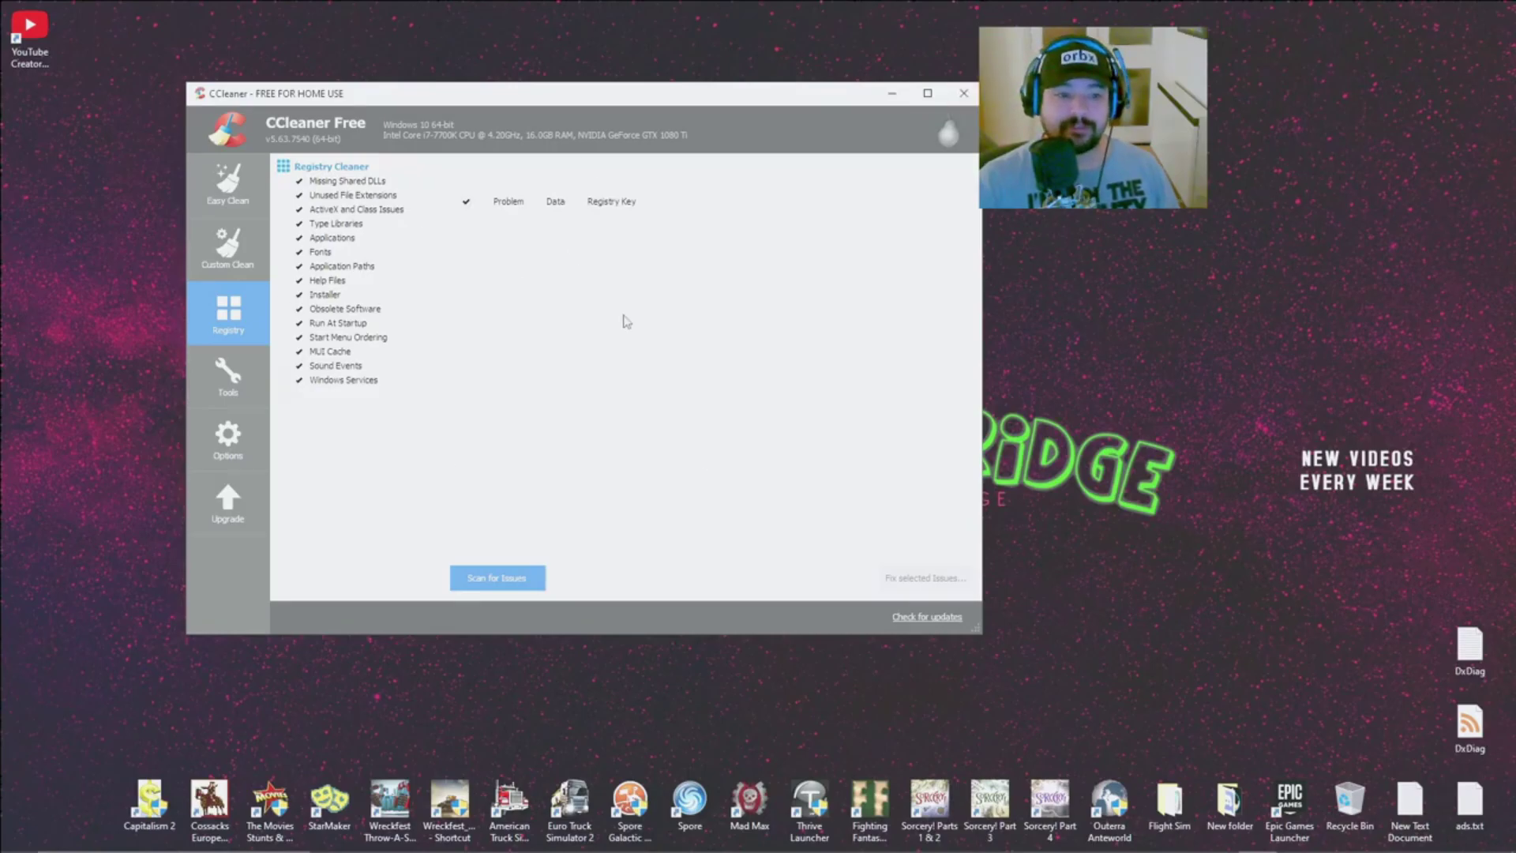
Close CCleaner and show This PC in File Explorer with drives C:, D: and F:.
click(953, 105)
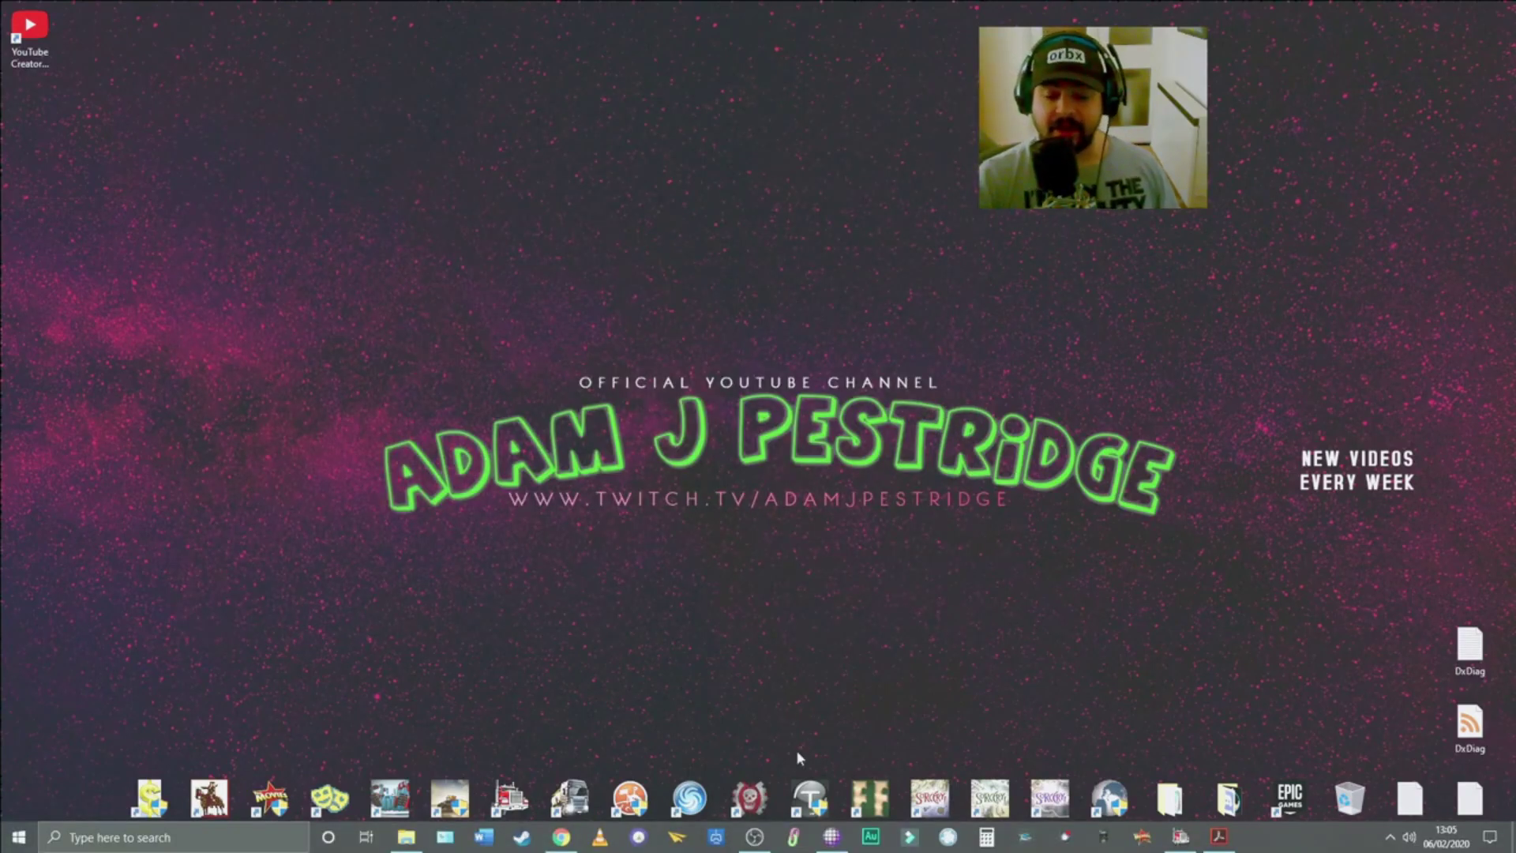
click(405, 837)
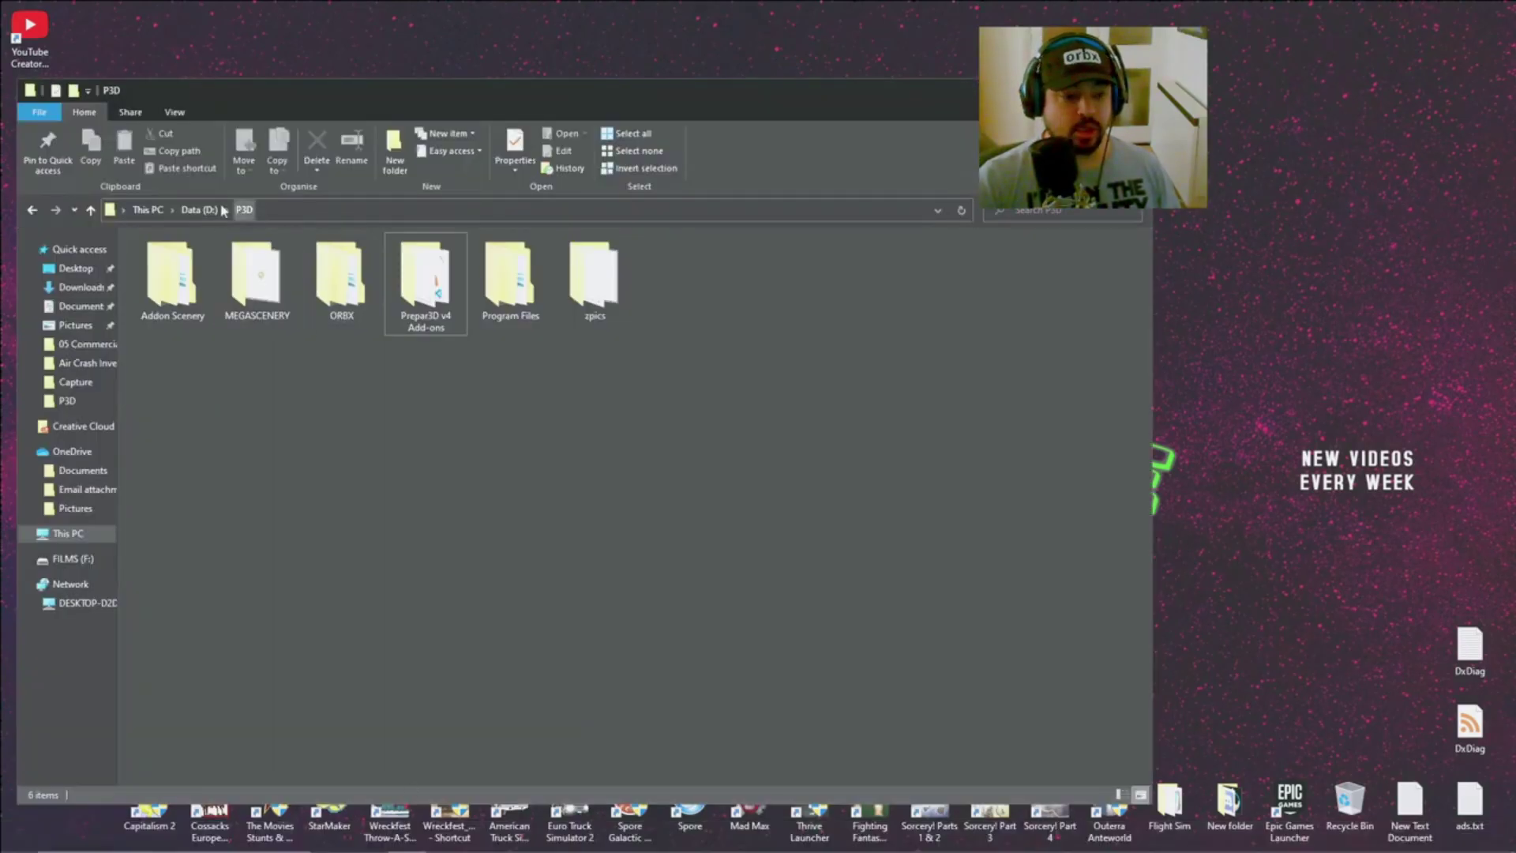
click(148, 209)
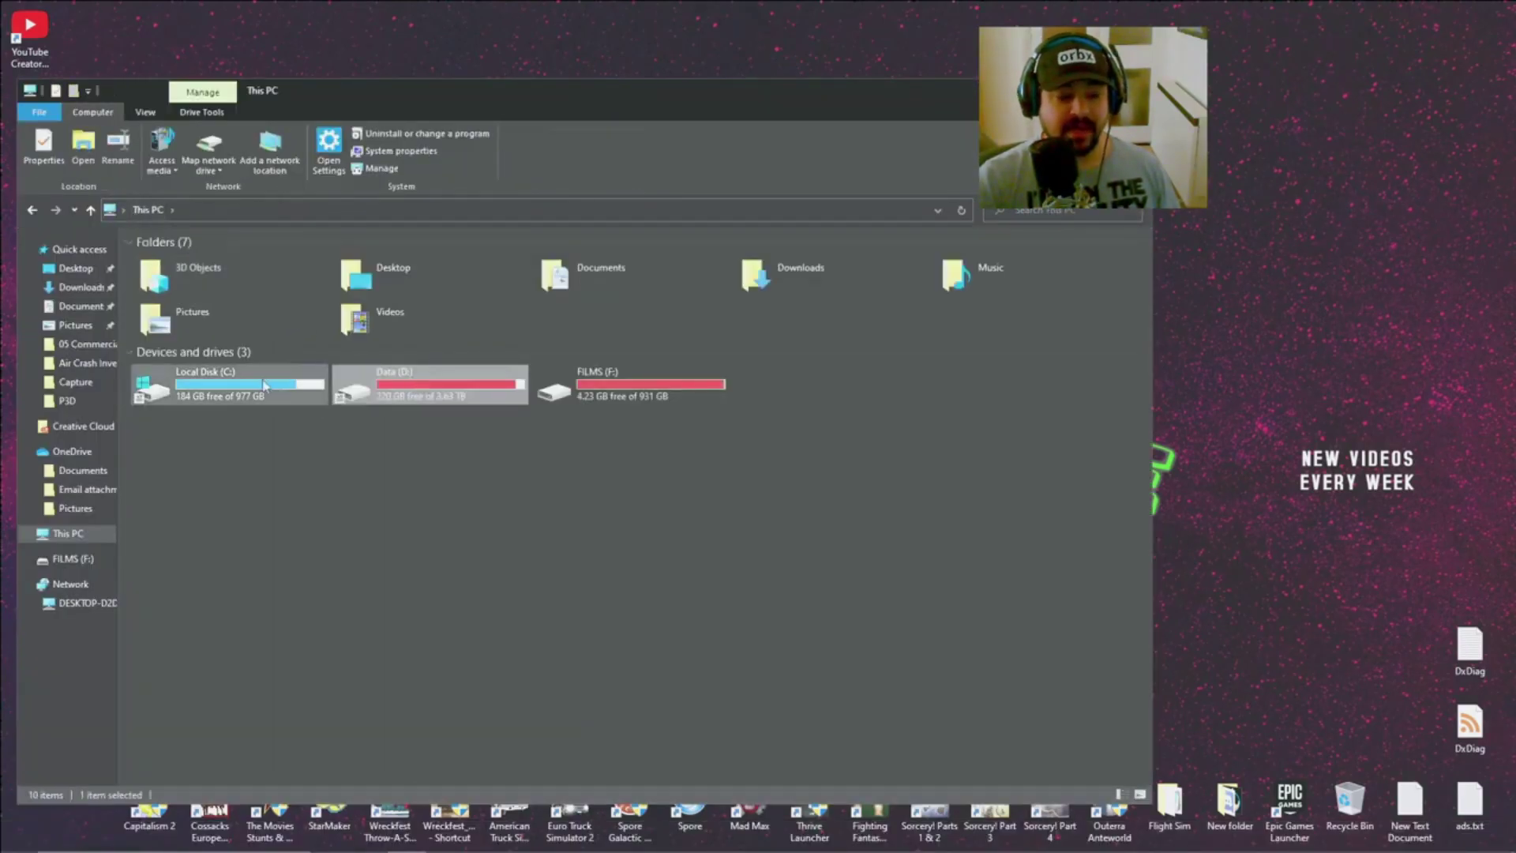
mouse_move(242, 388)
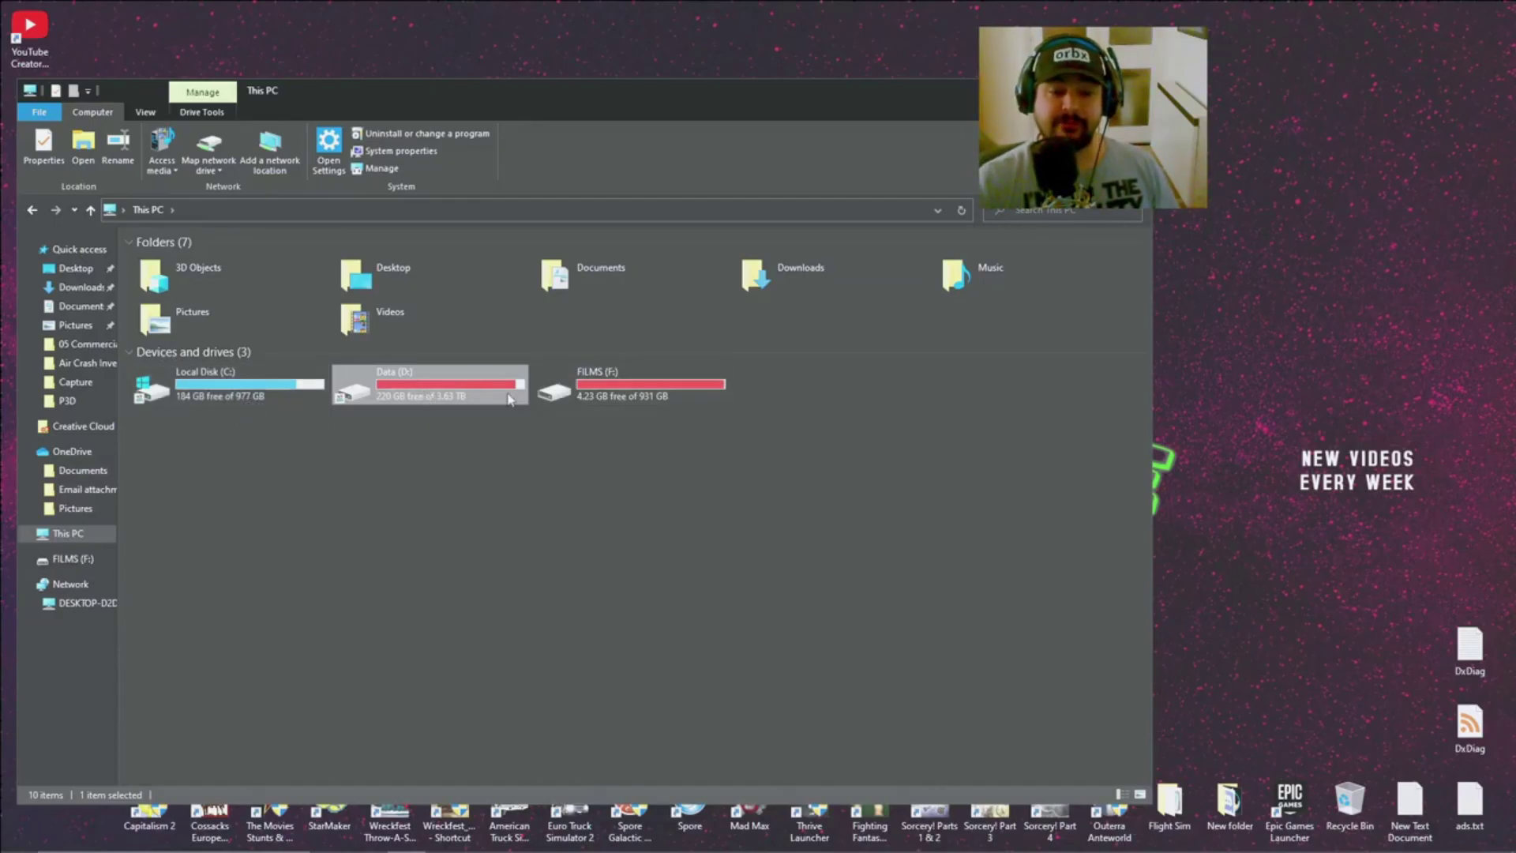
mouse_move(695, 844)
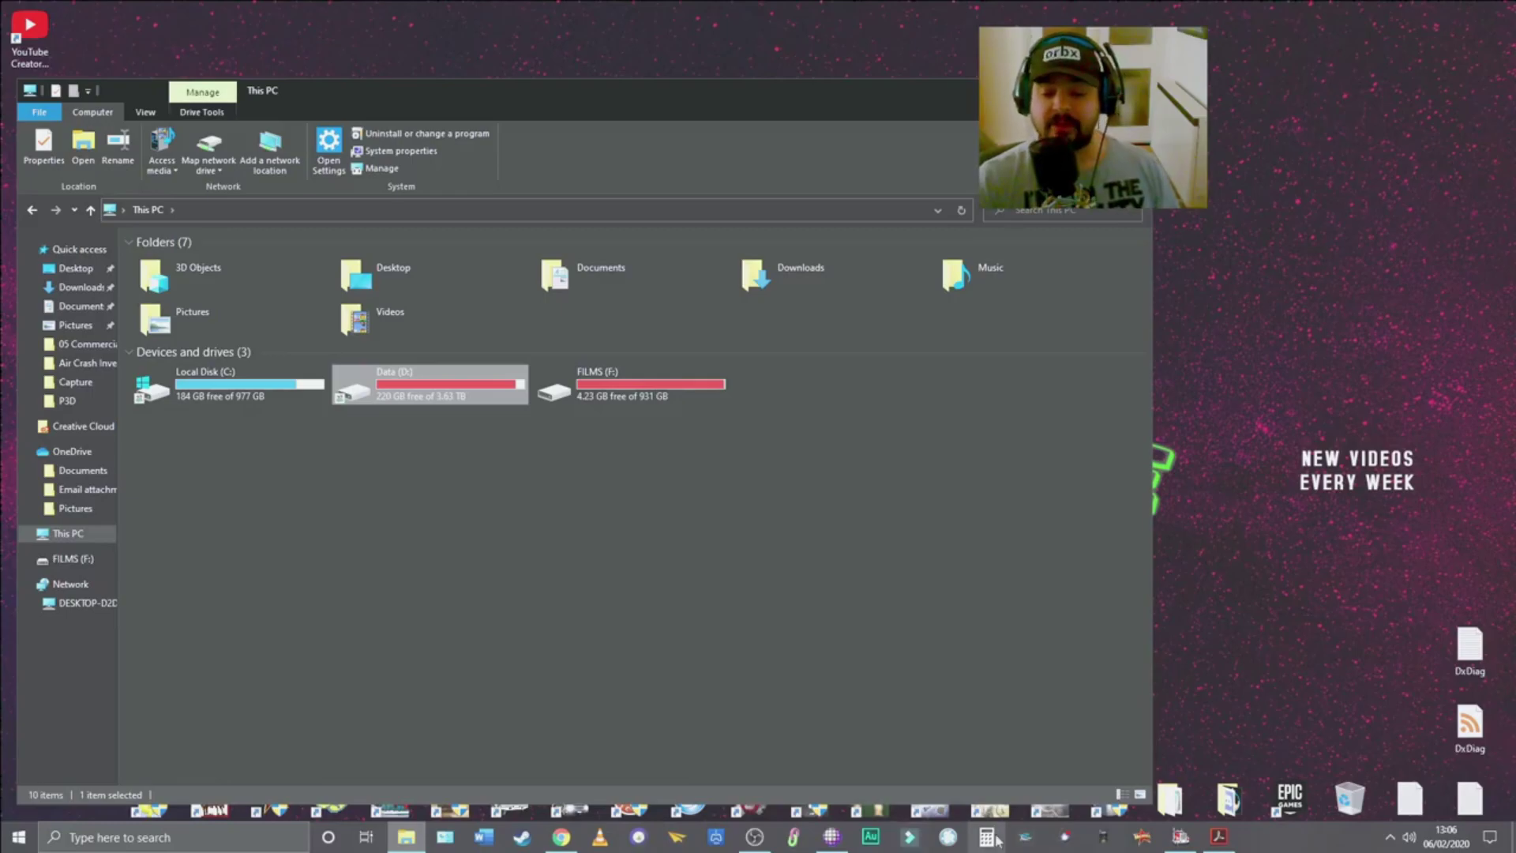
Bring UltimateDefrag 6 up on drive D:, reposition it, then return to File Explorer.
click(832, 837)
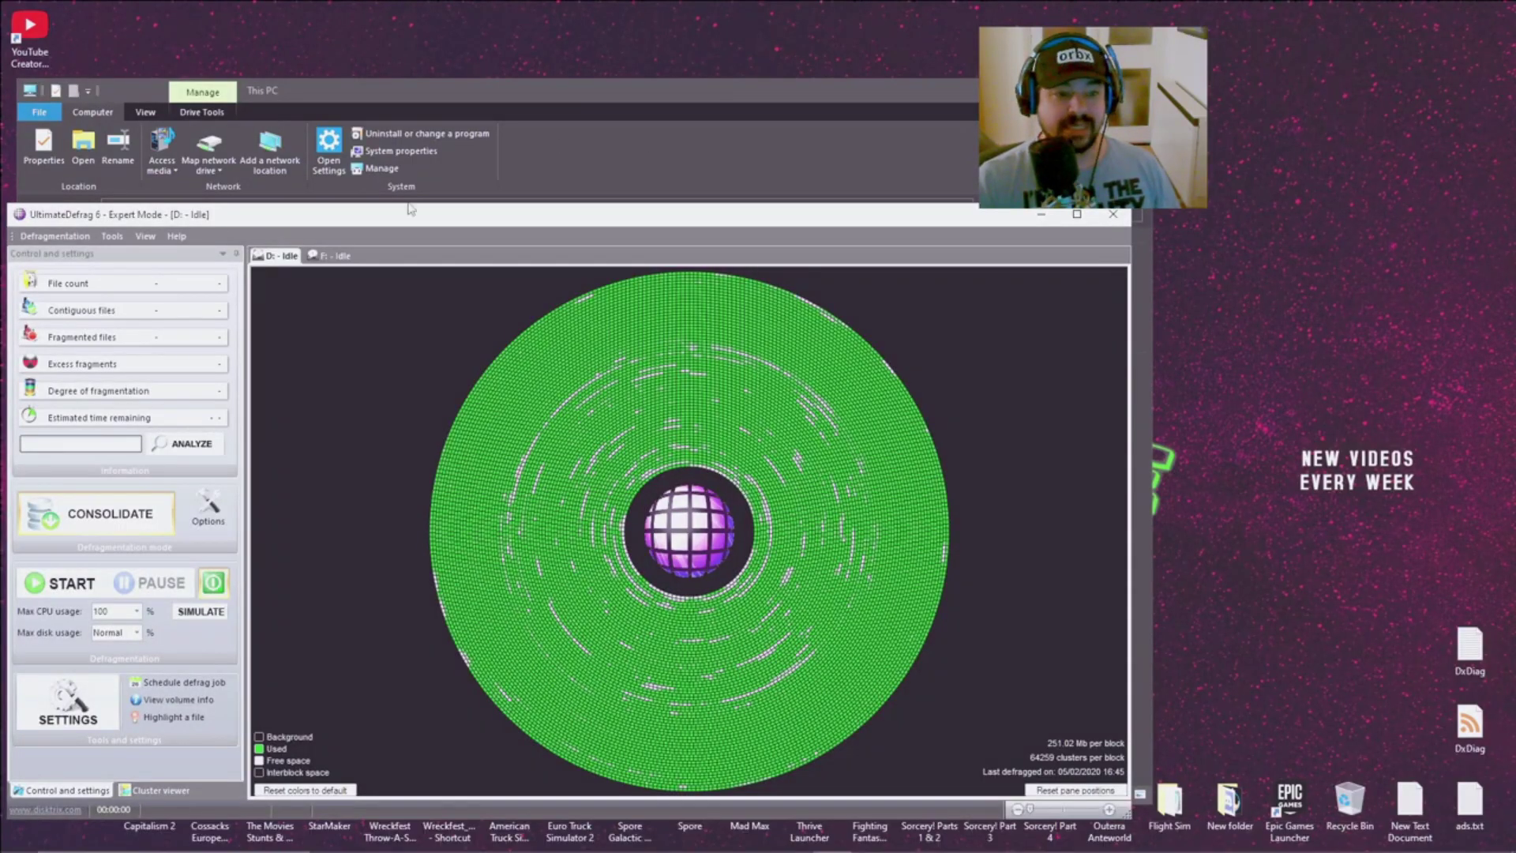
drag(410, 213, 437, 132)
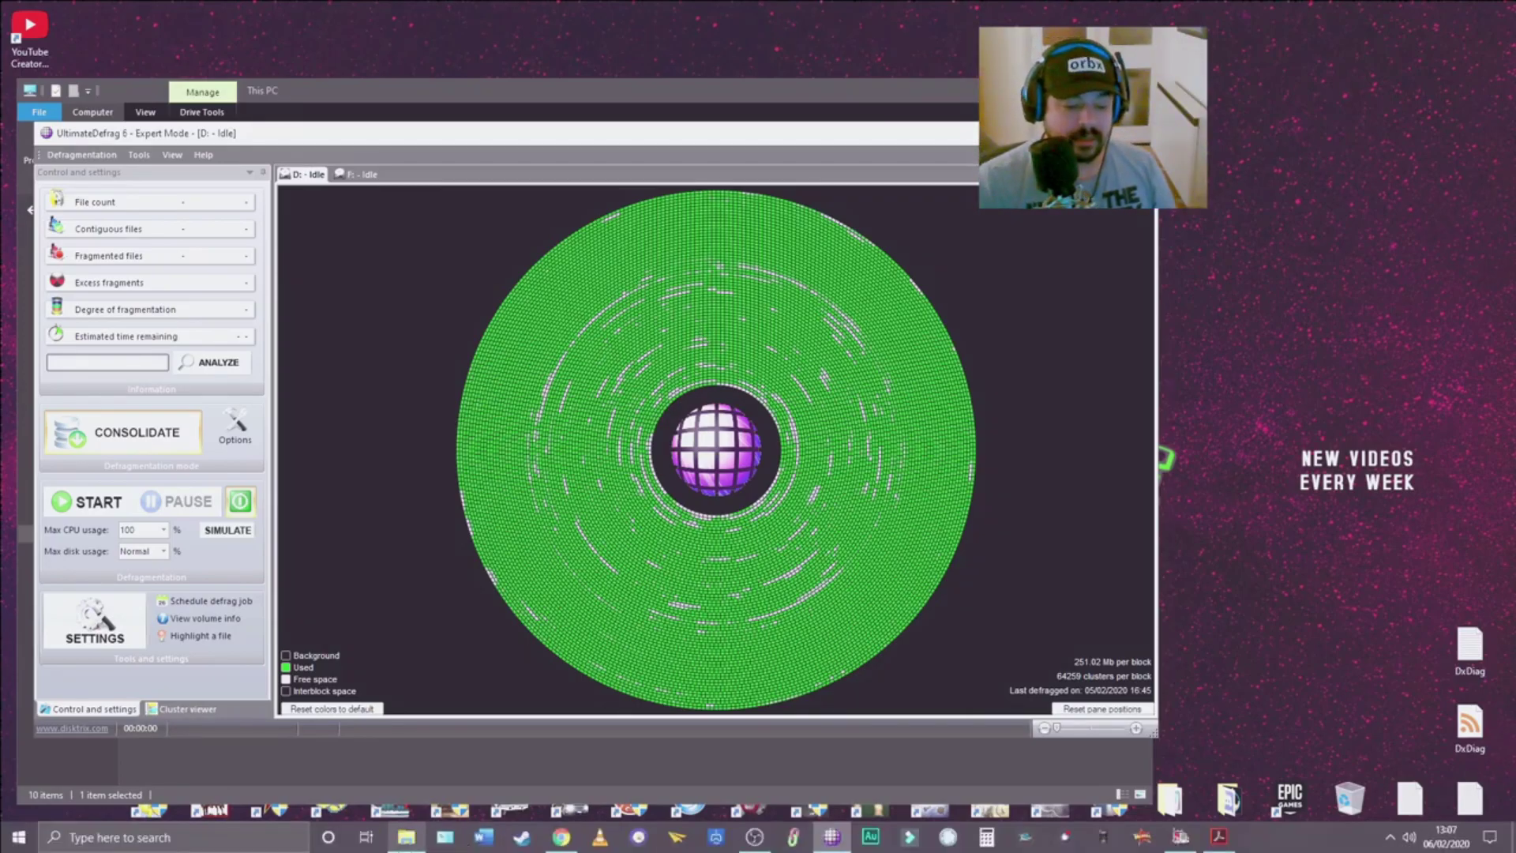
click(399, 760)
Browse D:\P3D, selecting Addon Scenery, MEGASCENERY and ORBX, then go back to This PC.
double_click(387, 384)
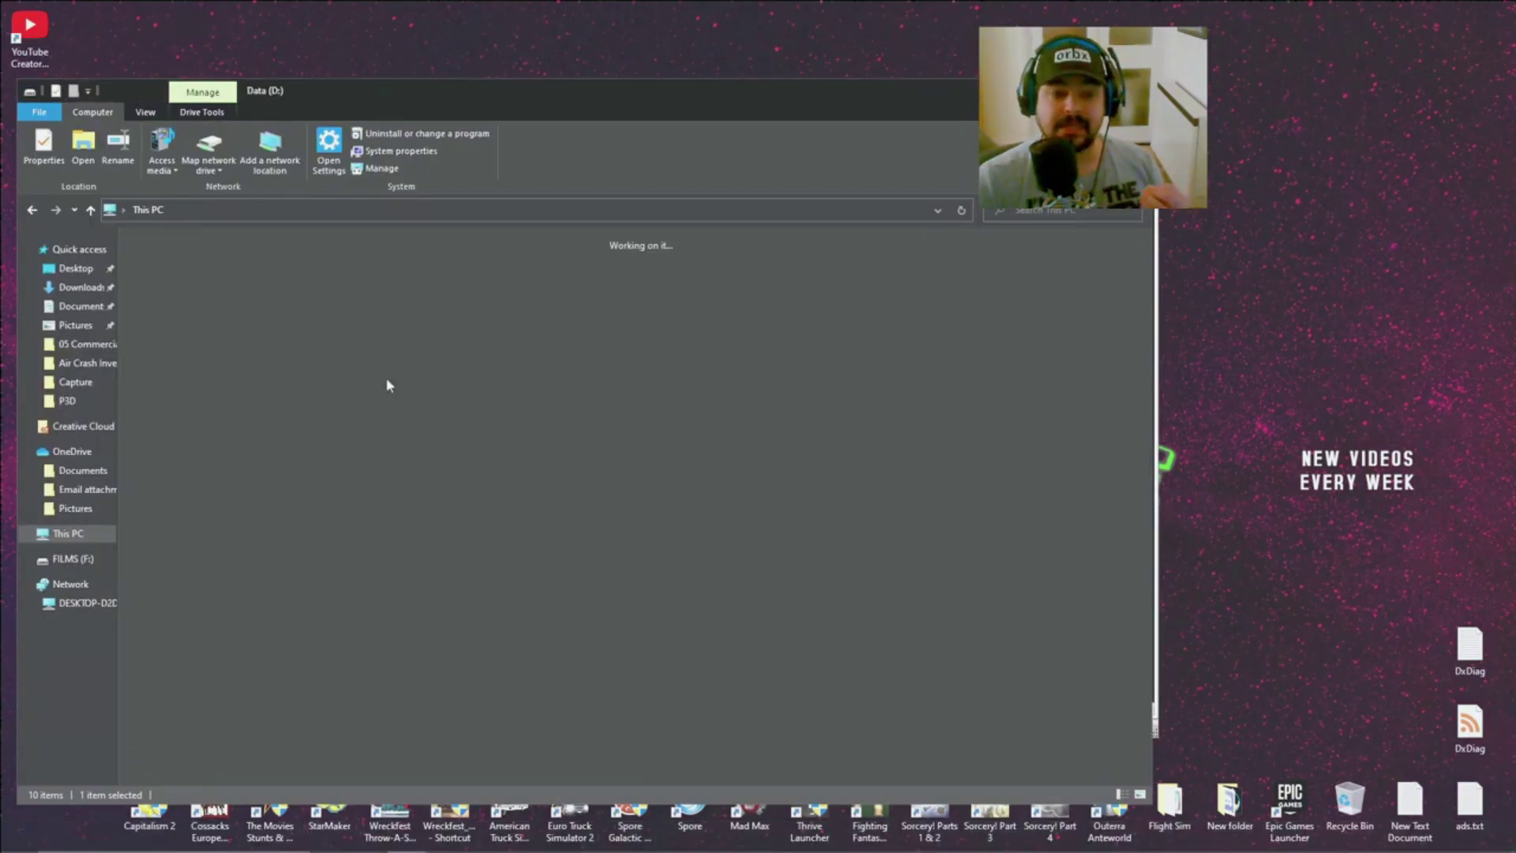
click(195, 277)
double_click(195, 276)
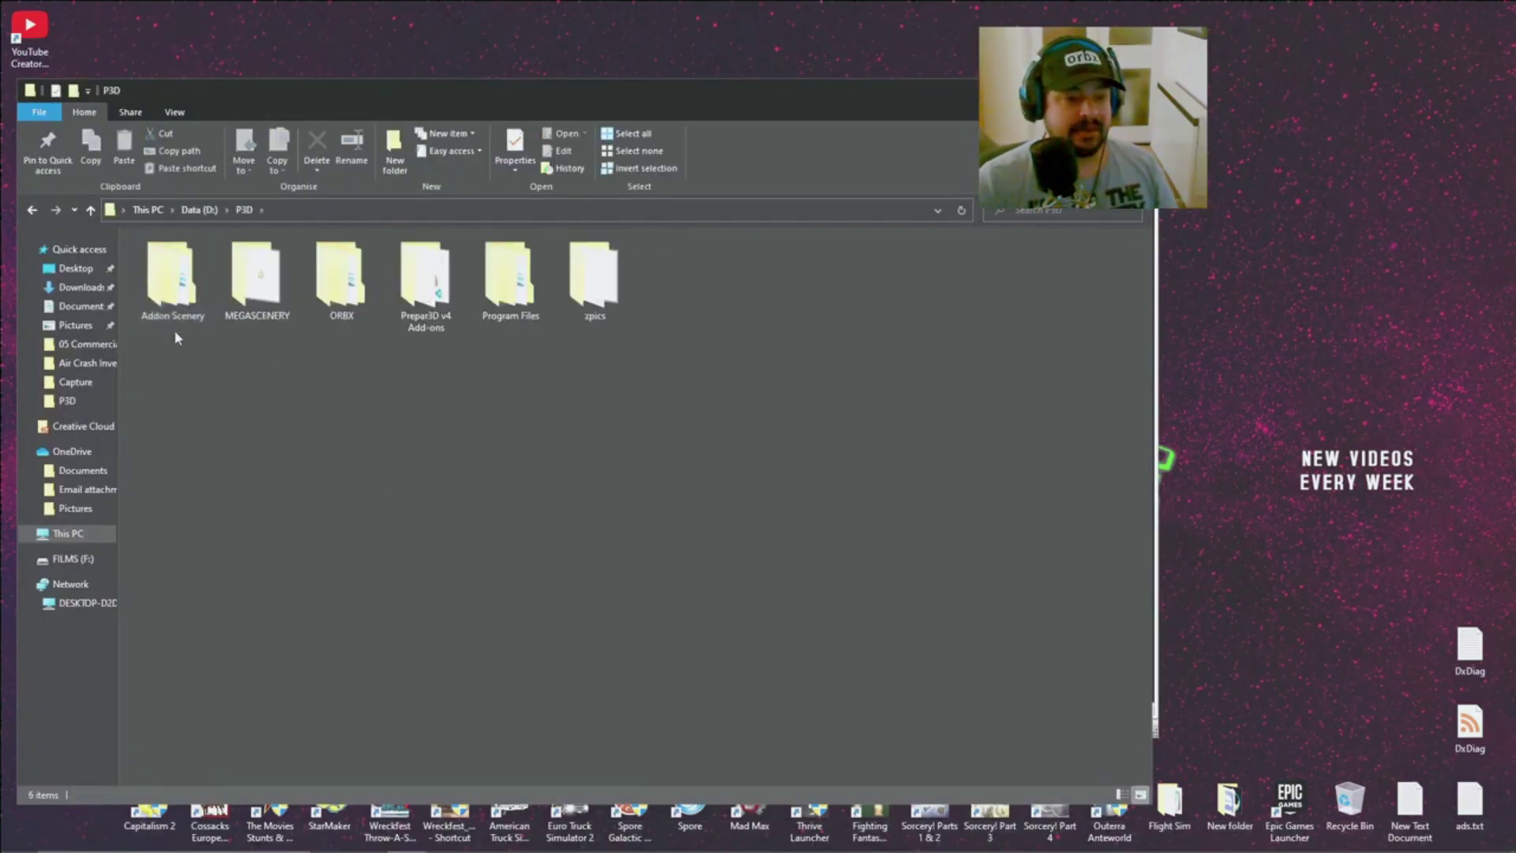
click(180, 290)
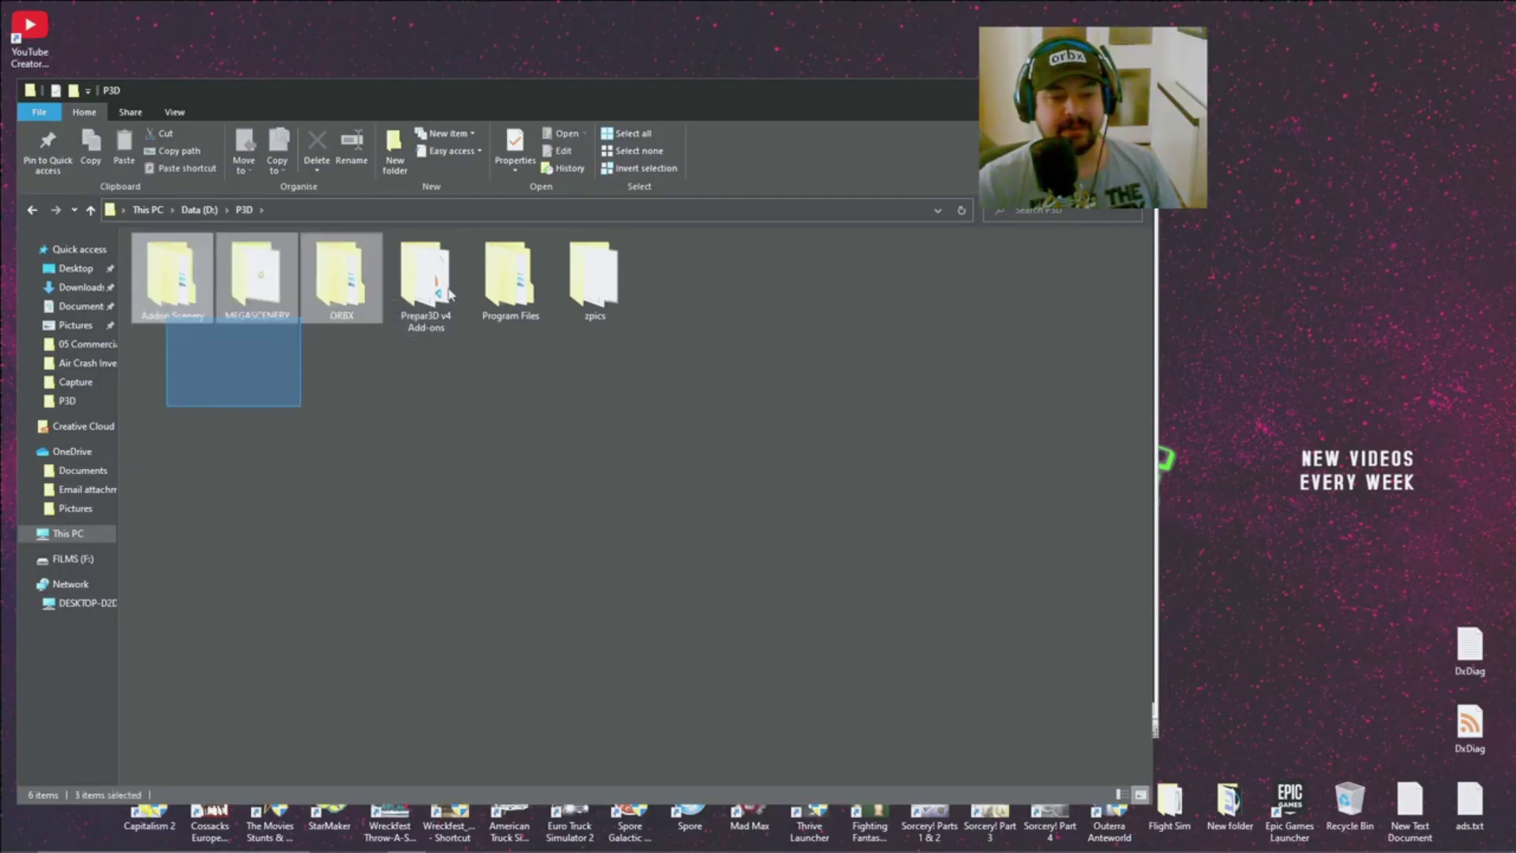
drag(449, 293, 497, 233)
click(226, 423)
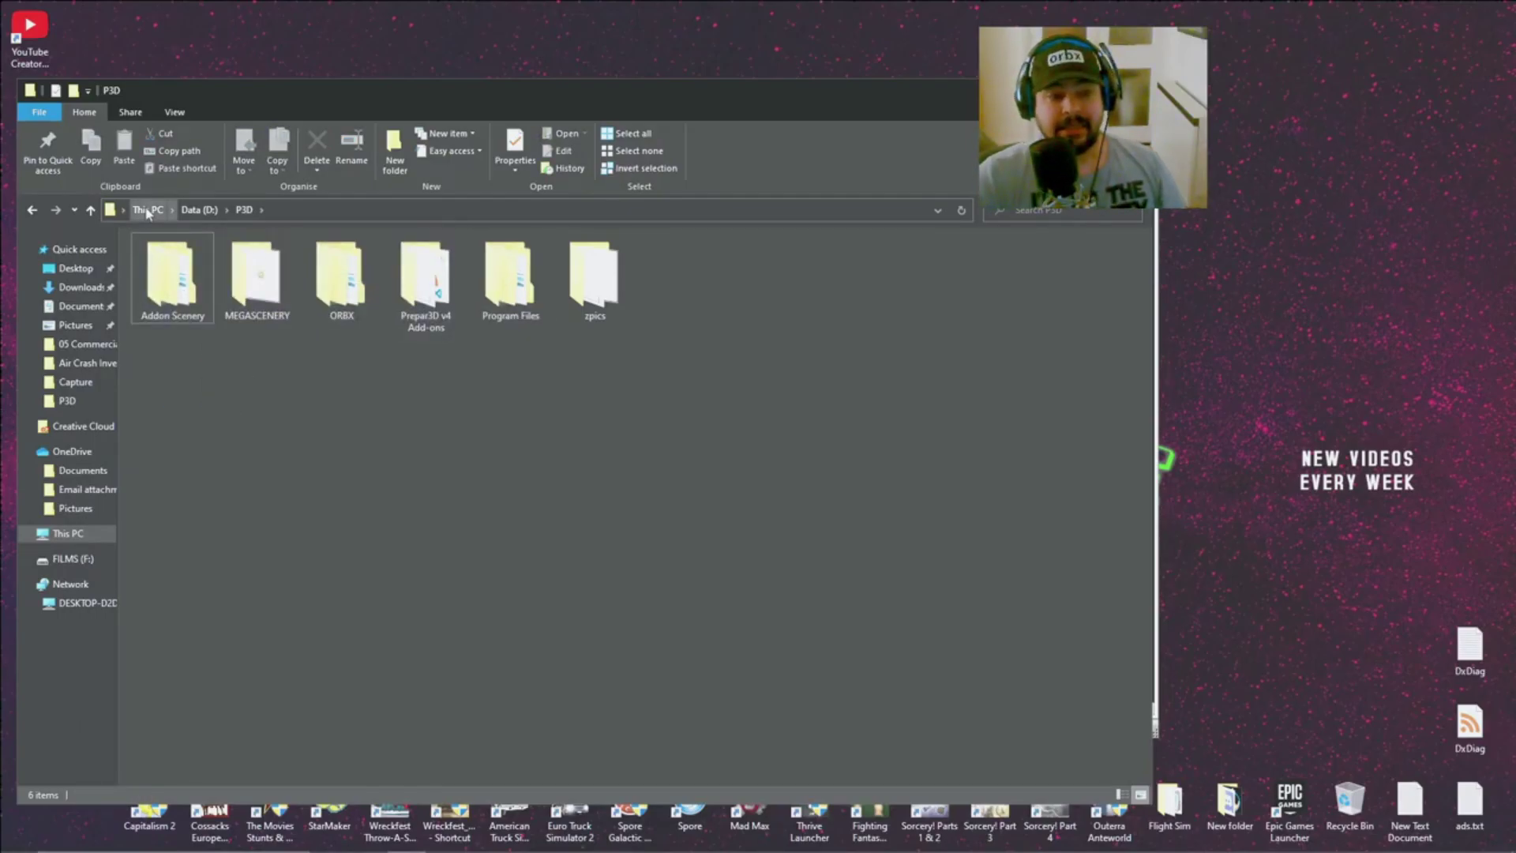
click(148, 210)
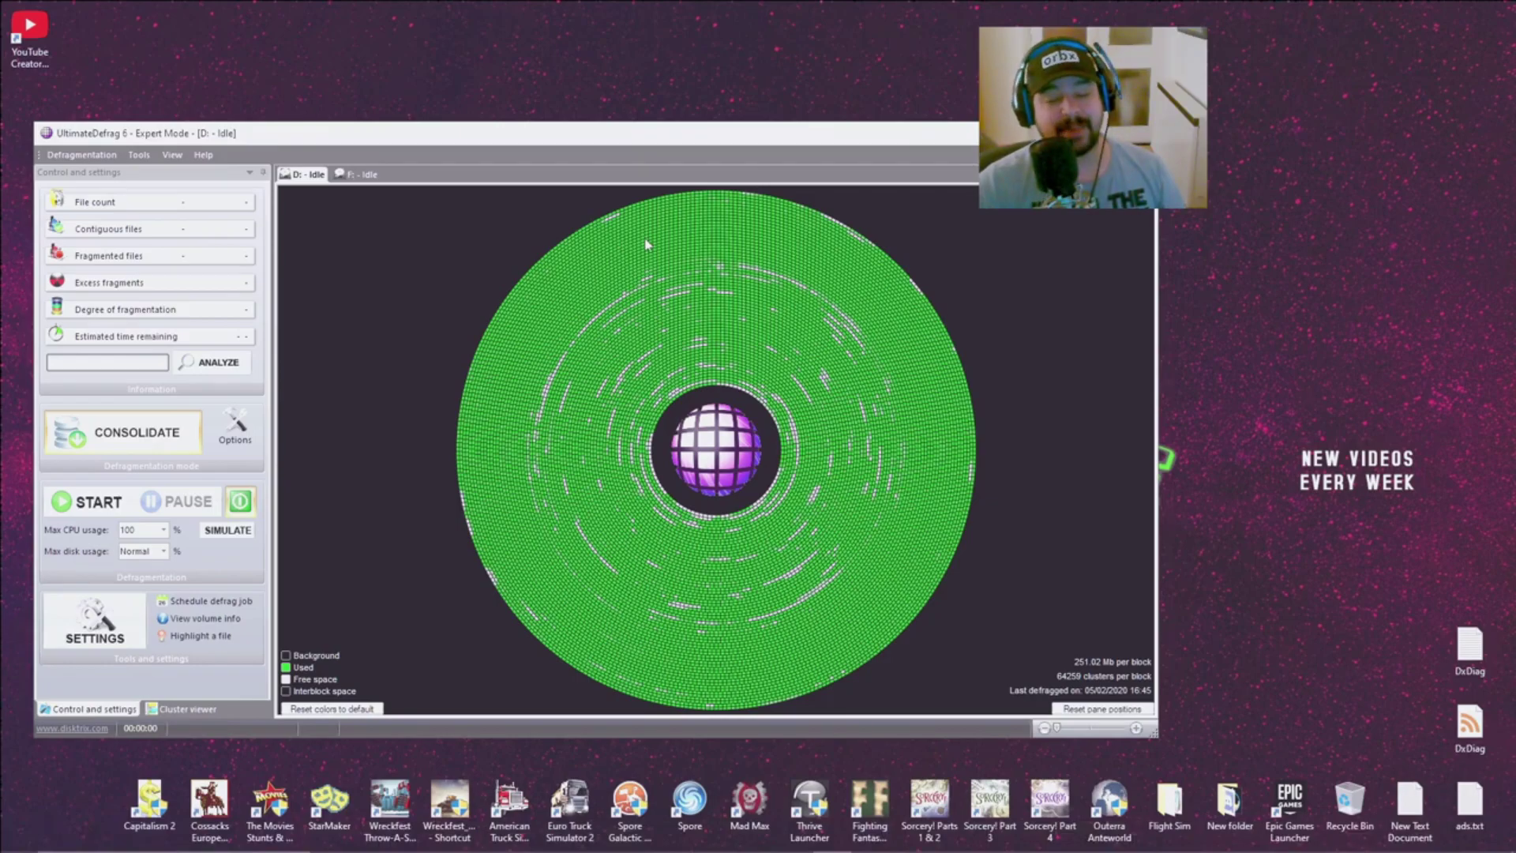
Bring up Help.pdf in Acrobat at page 22's outer-versus-inner track diagram.
mouse_move(1244, 848)
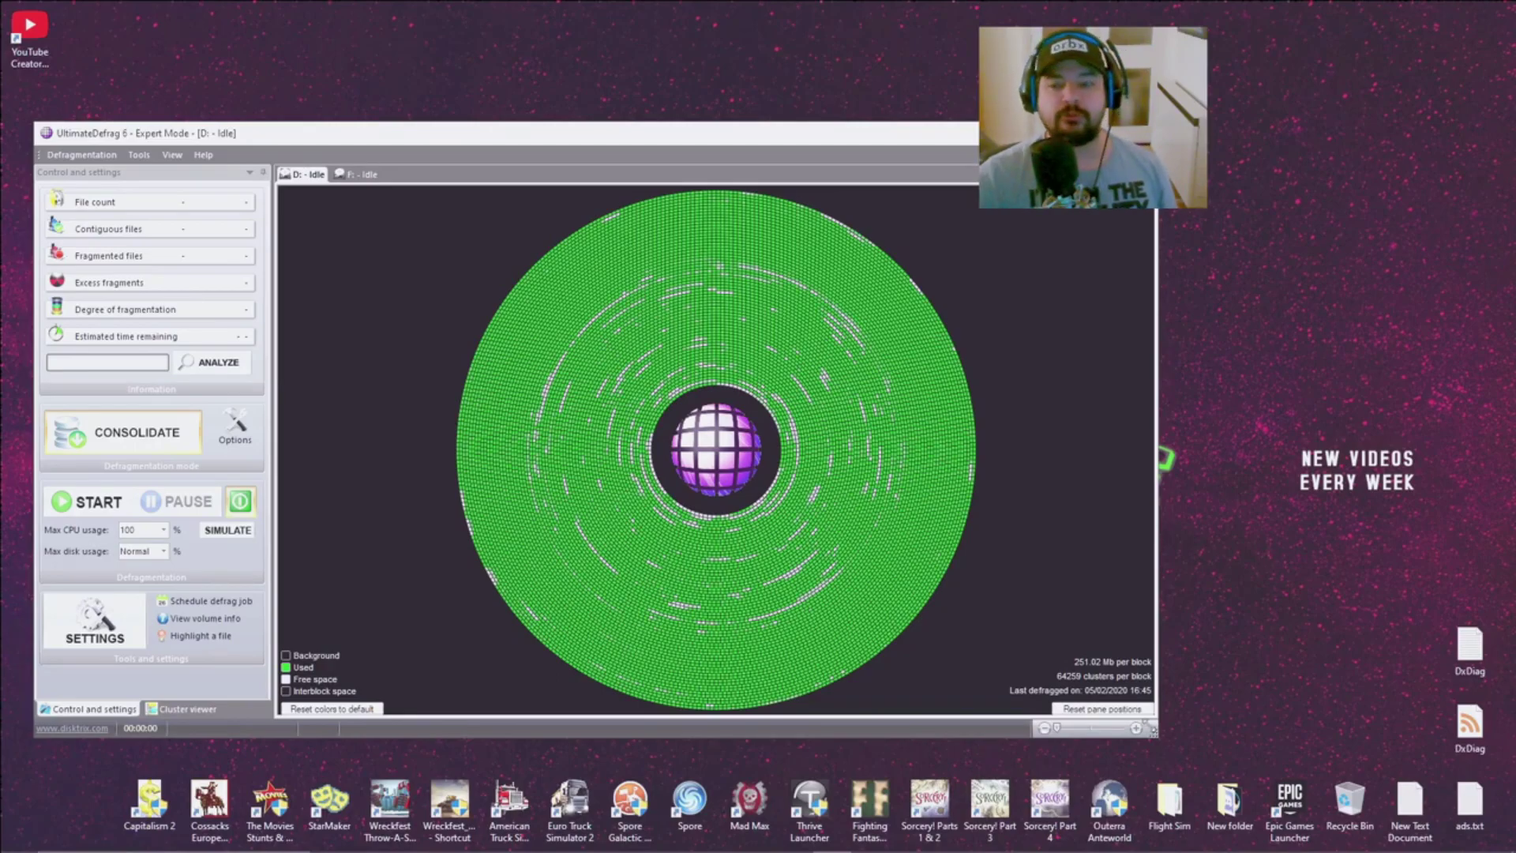
click(1219, 838)
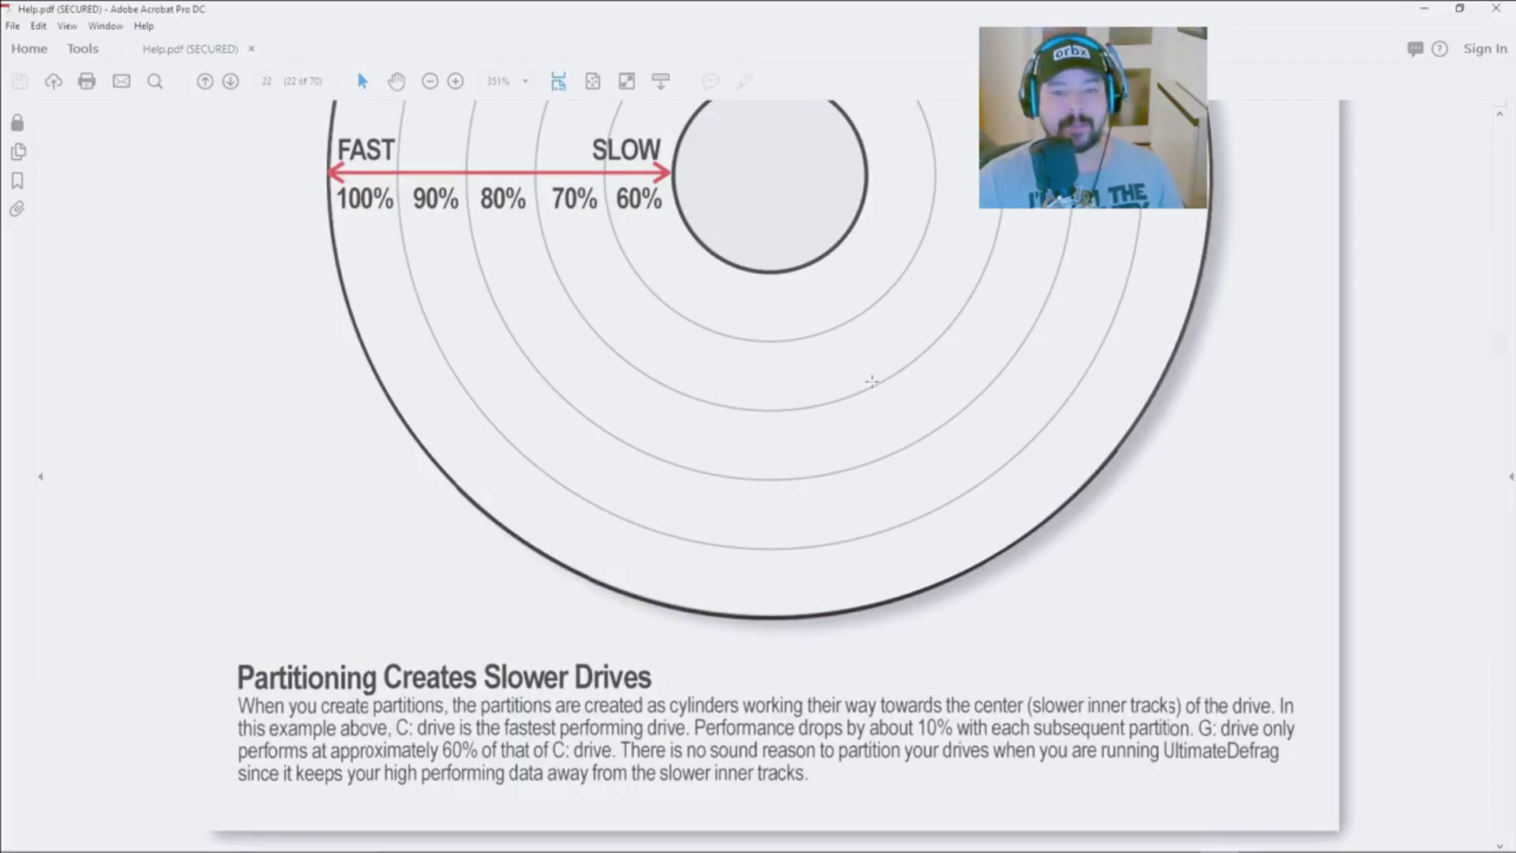
Scroll Help.pdf back from page 22 to page 21 on track speed and partitioning.
scroll(871, 381, up, 3)
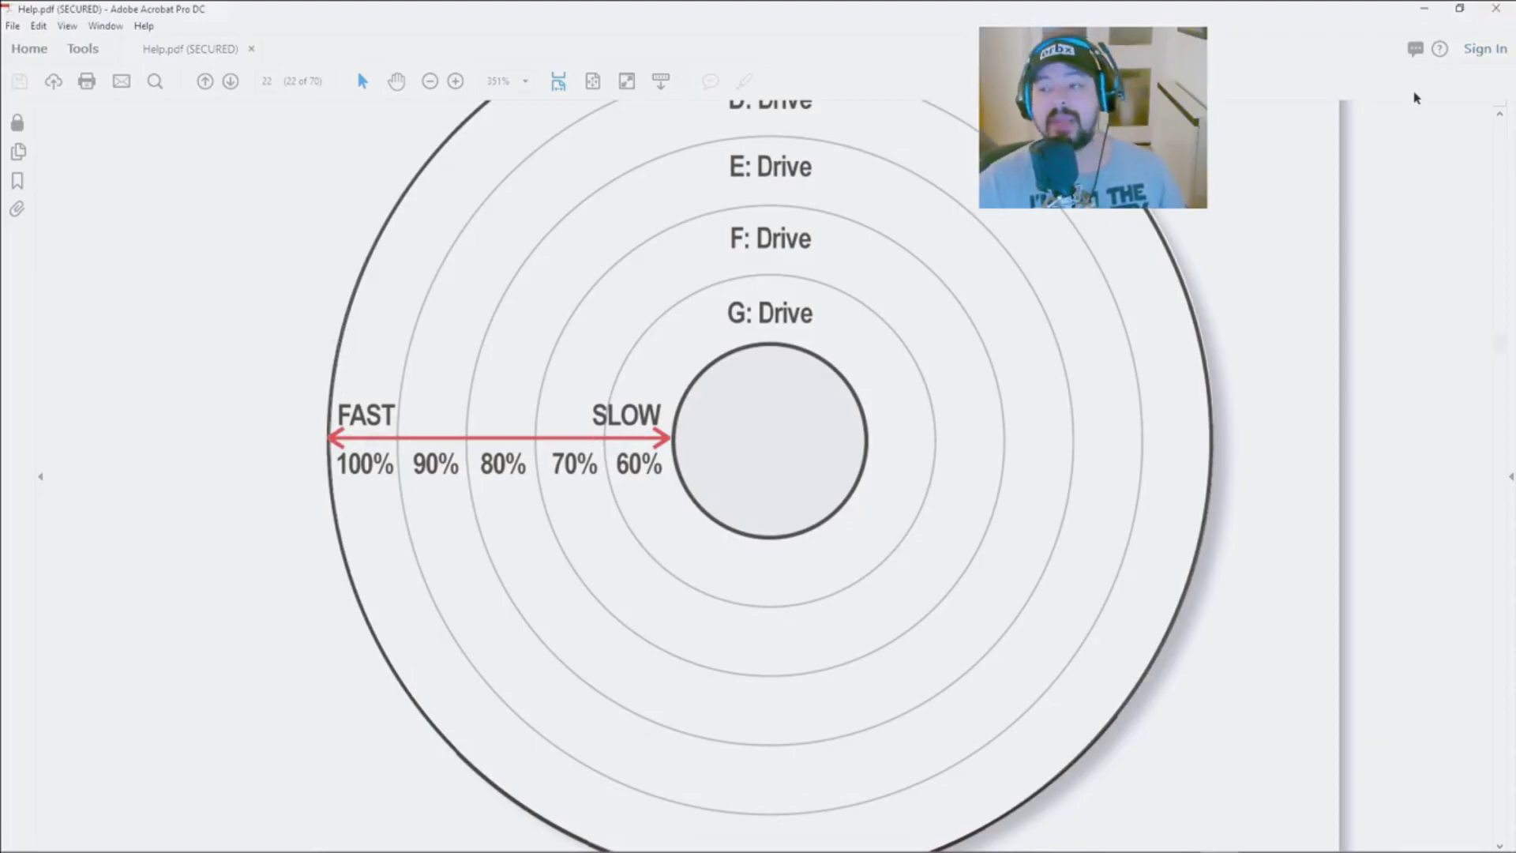
scroll(1387, 291, up, 10)
scroll(1303, 508, up, 5)
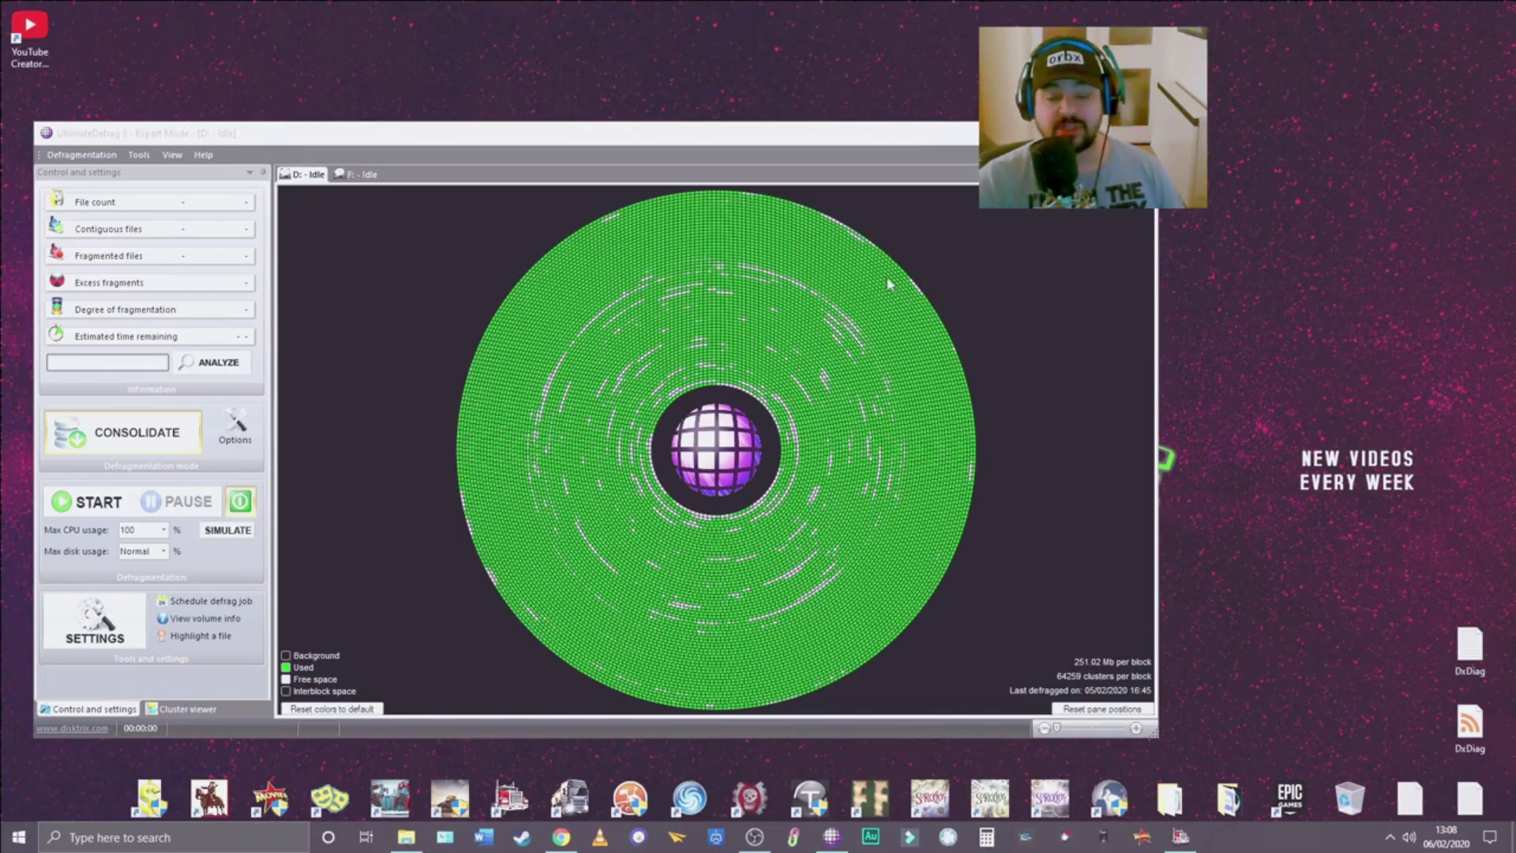
Select the PROJECTS, VIDEO EDITING and zMUSIC folders on Data (D:).
click(406, 836)
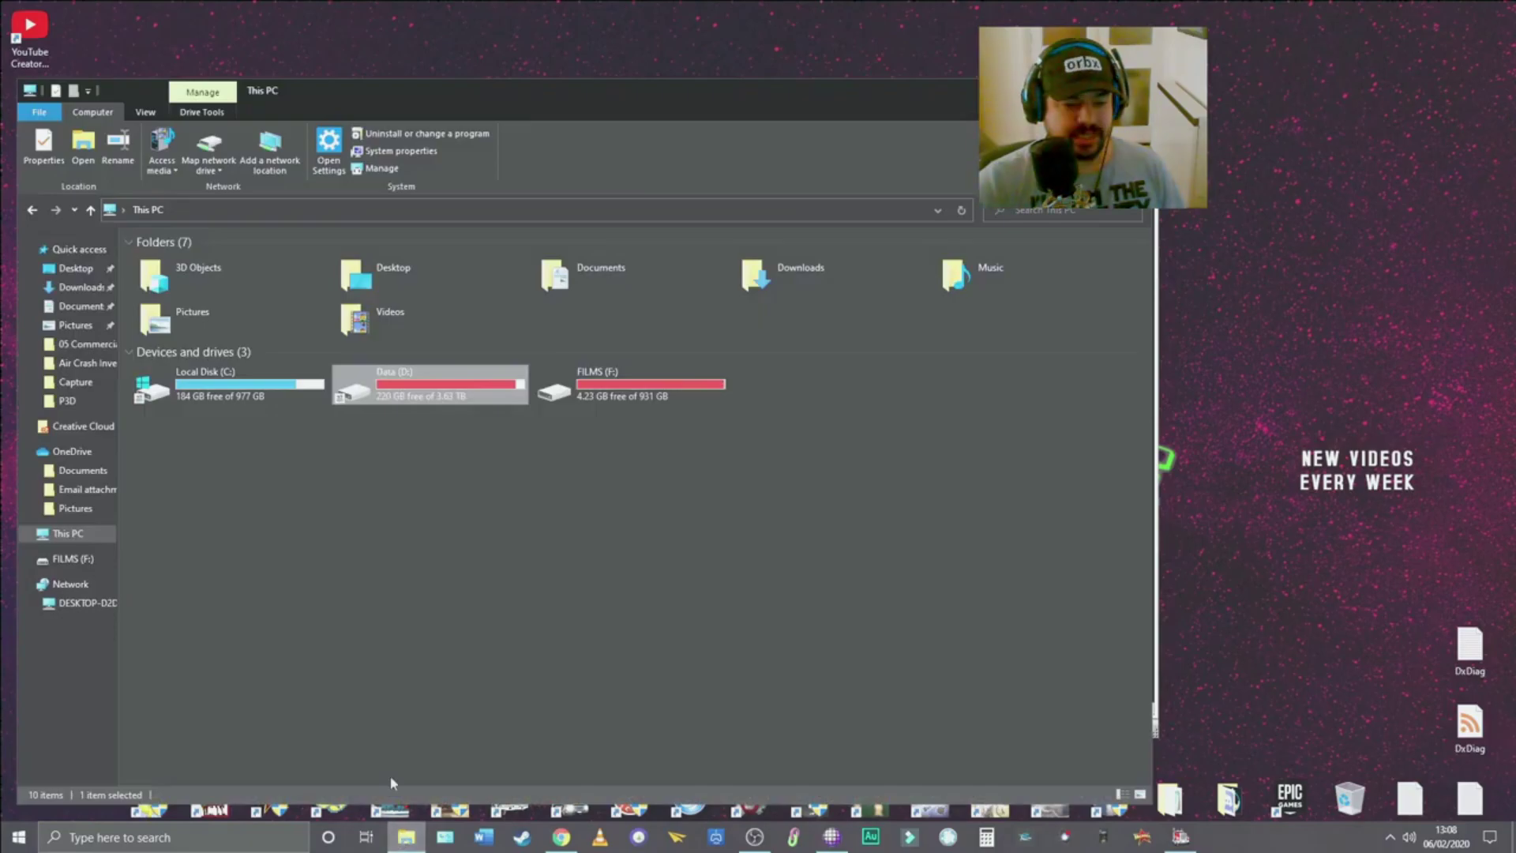
double_click(405, 382)
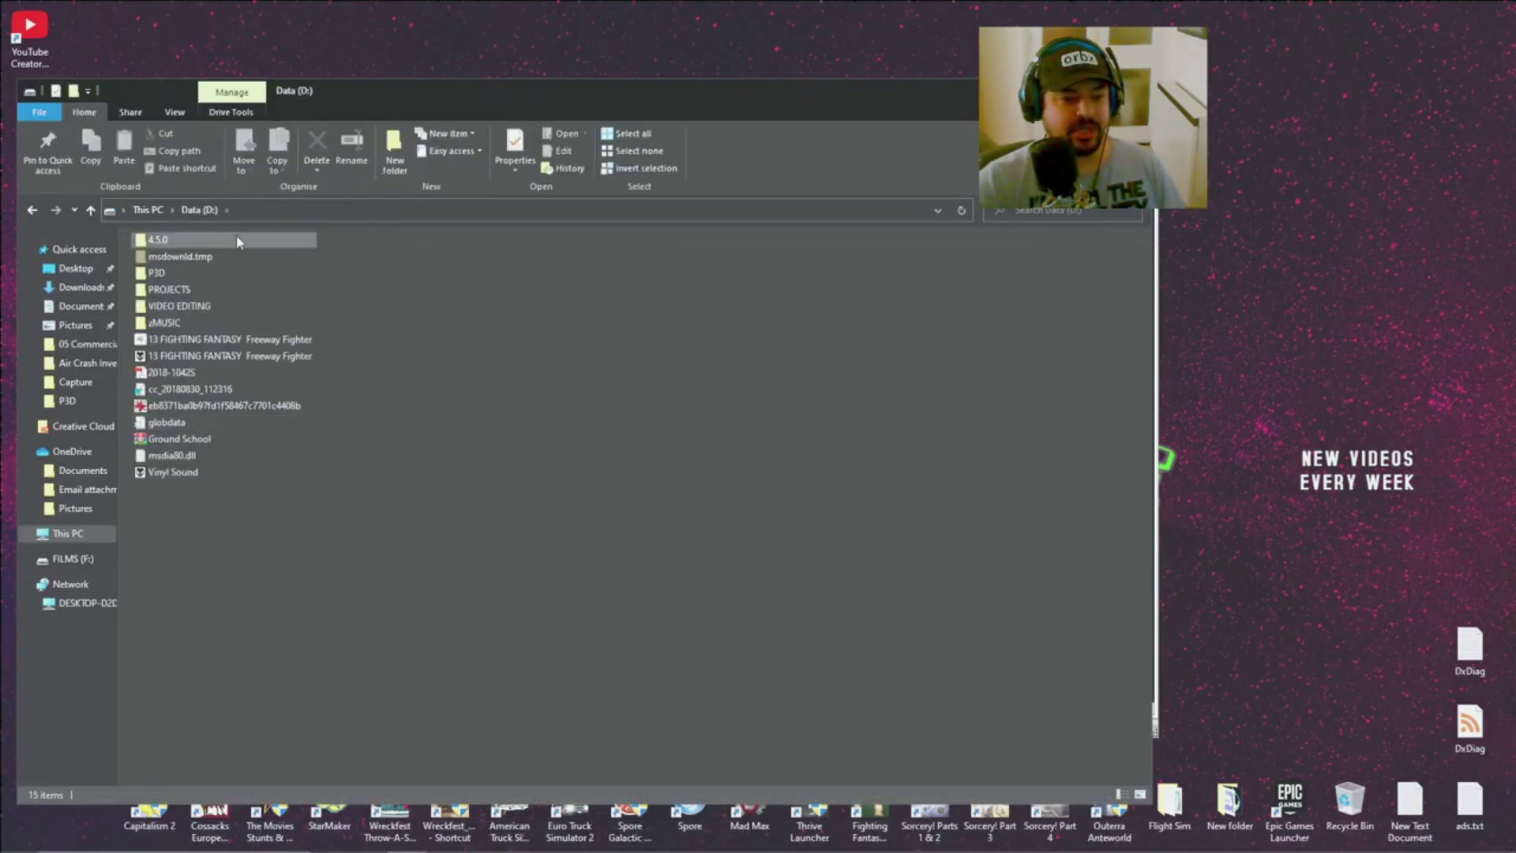
click(286, 292)
click(193, 309)
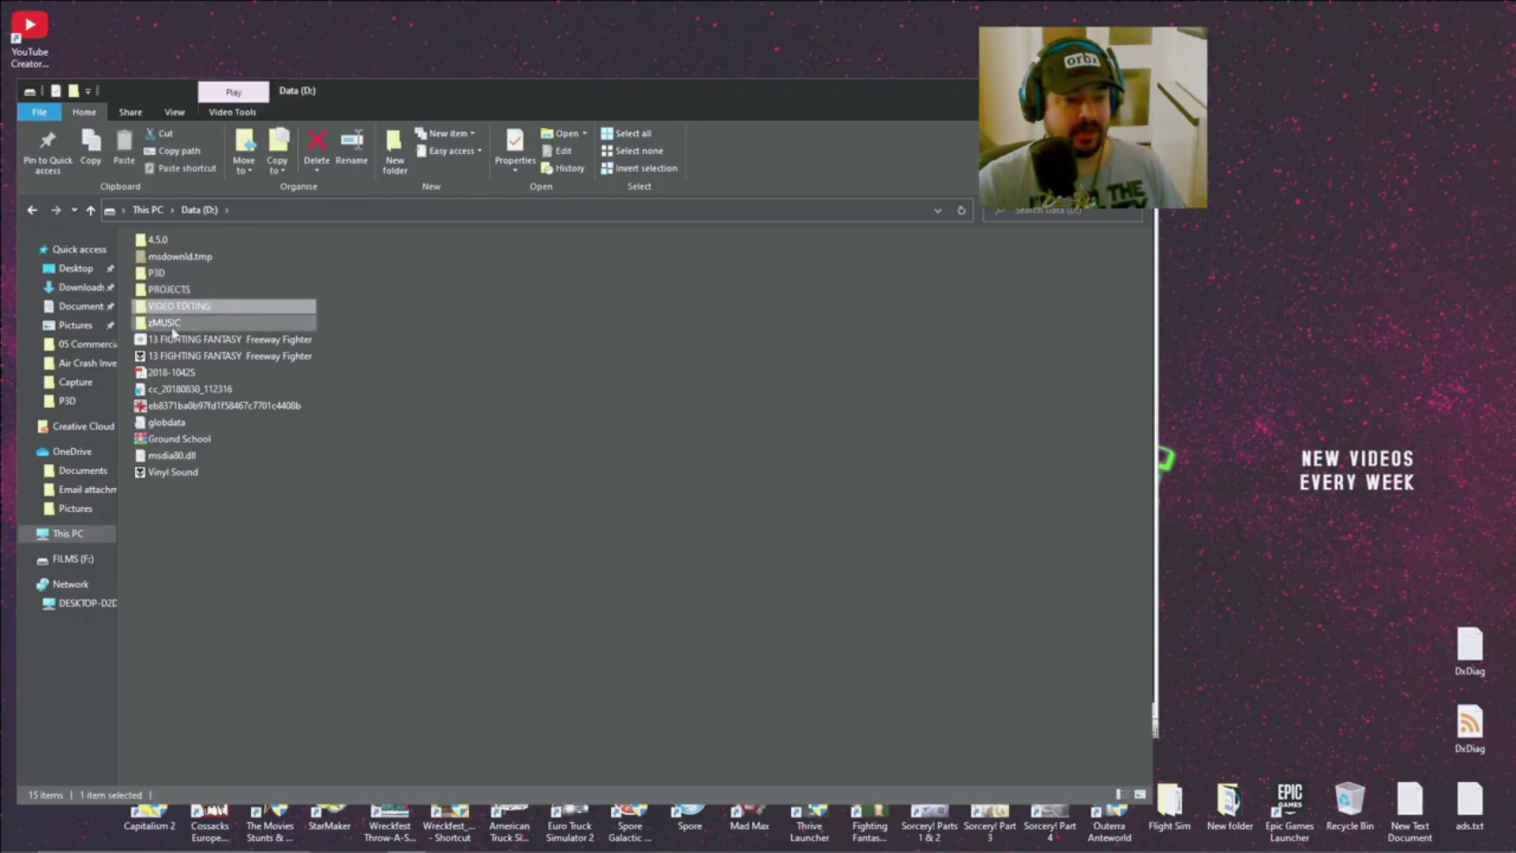
click(172, 327)
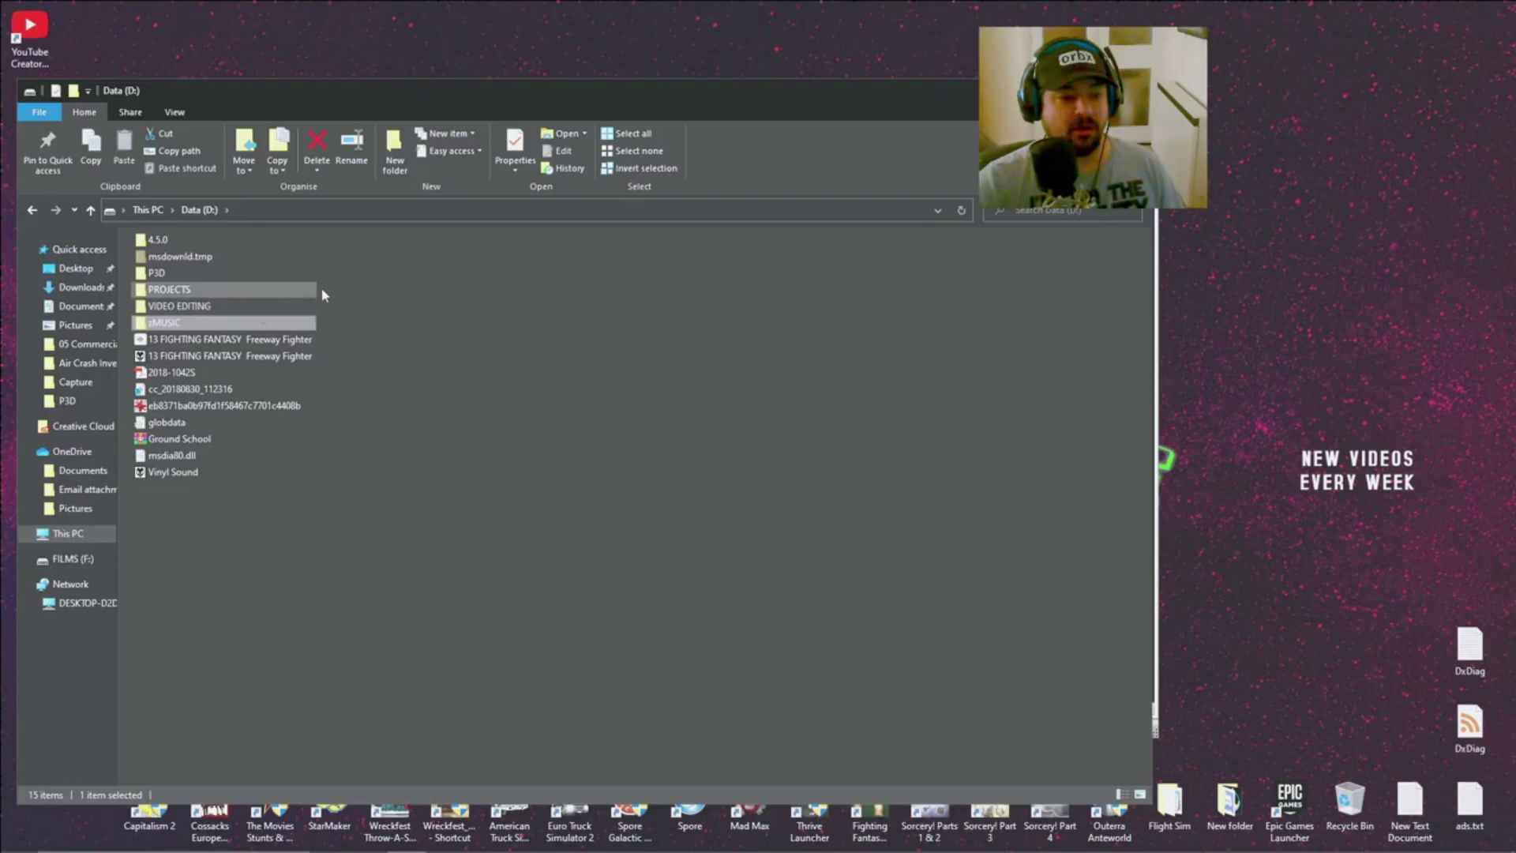
drag(325, 290, 281, 325)
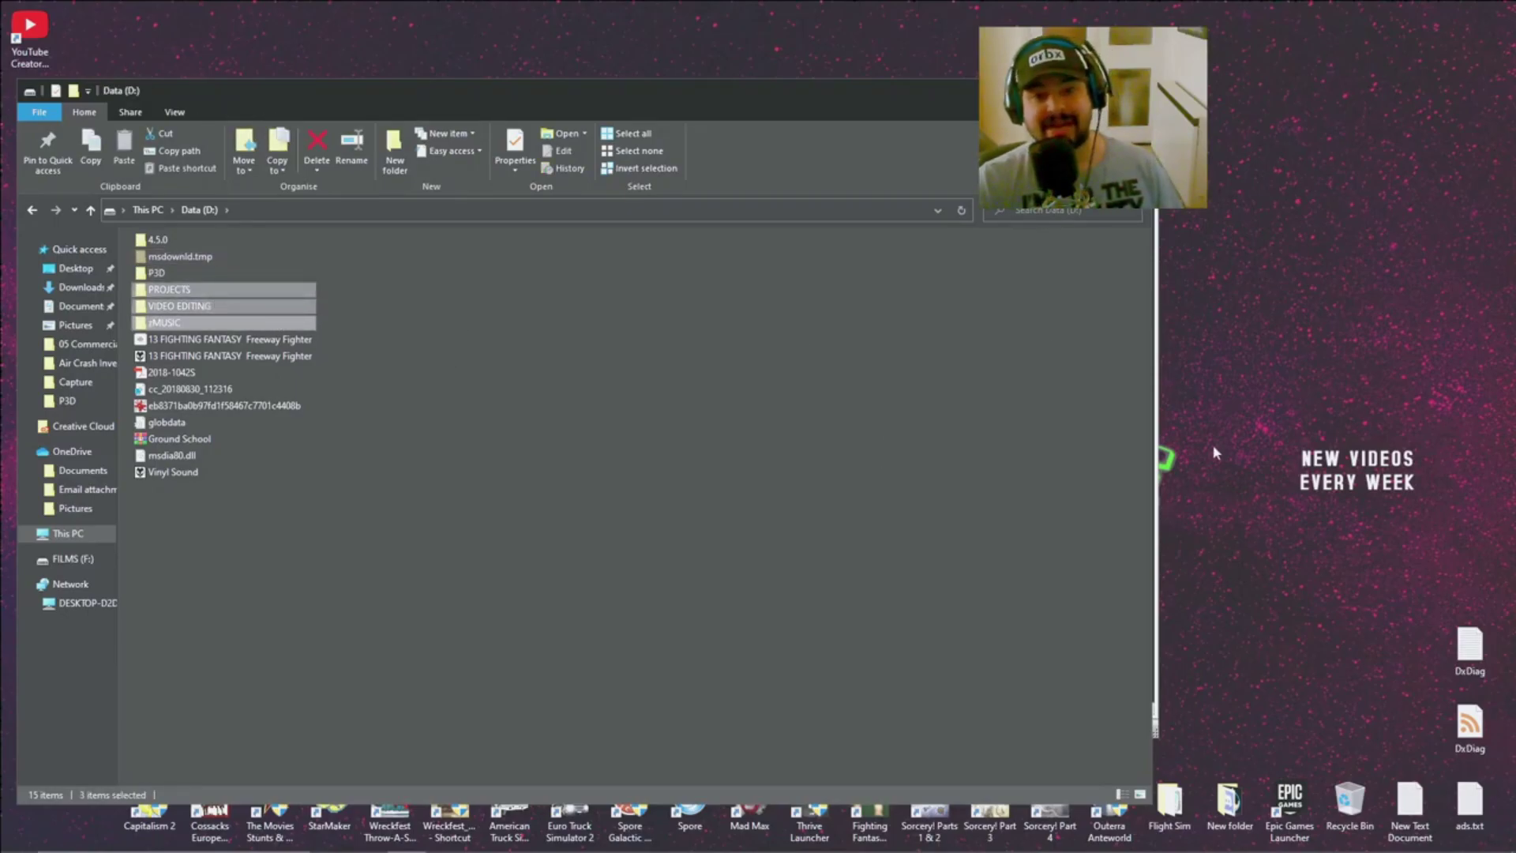
Open the P3D folder and bring UltimateDefrag 6 back in front.
double_click(203, 273)
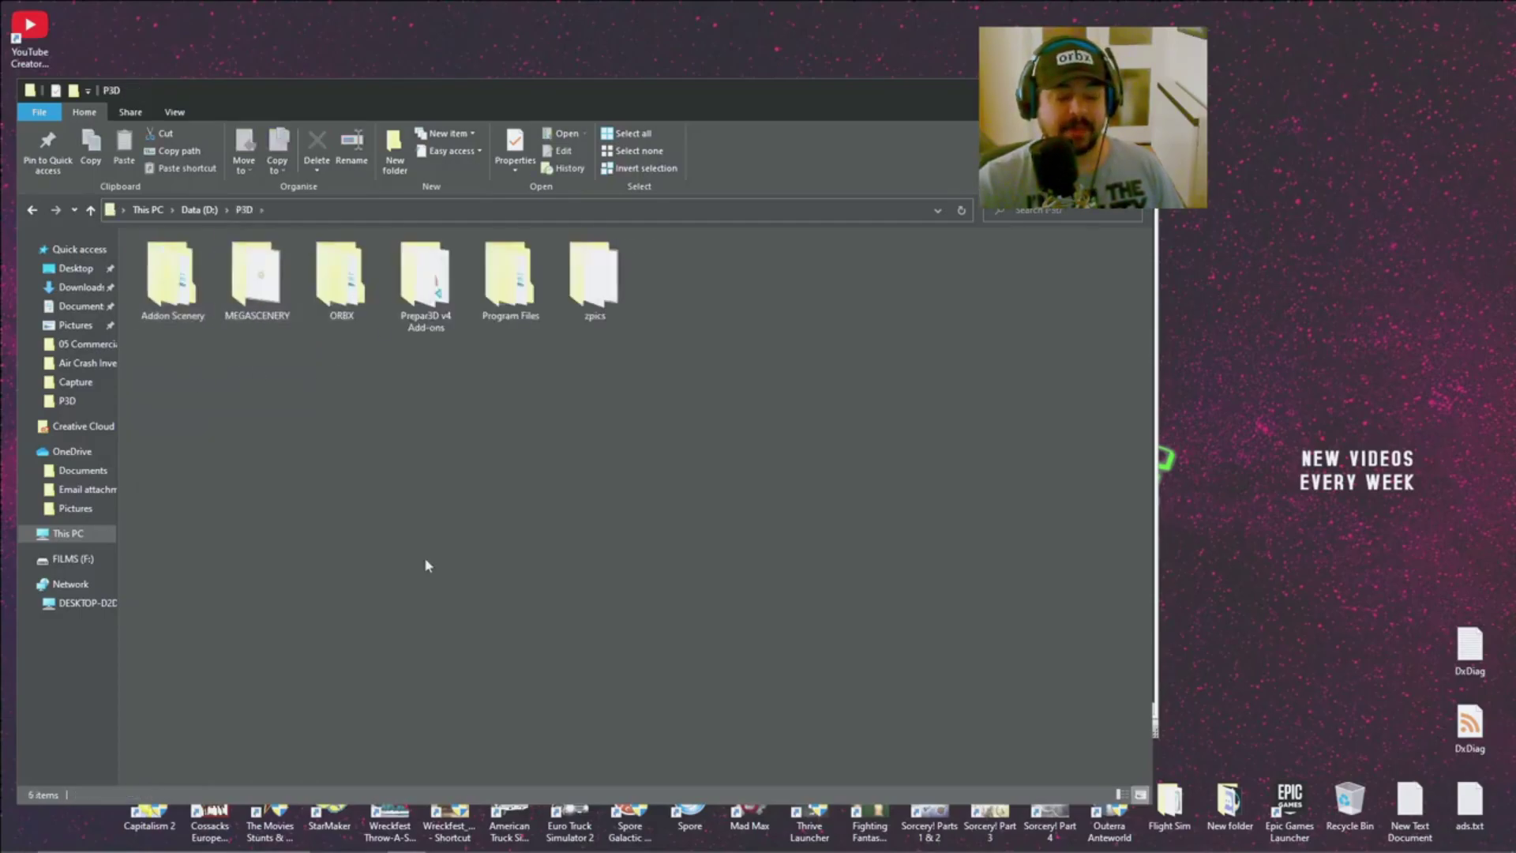
mouse_move(640, 840)
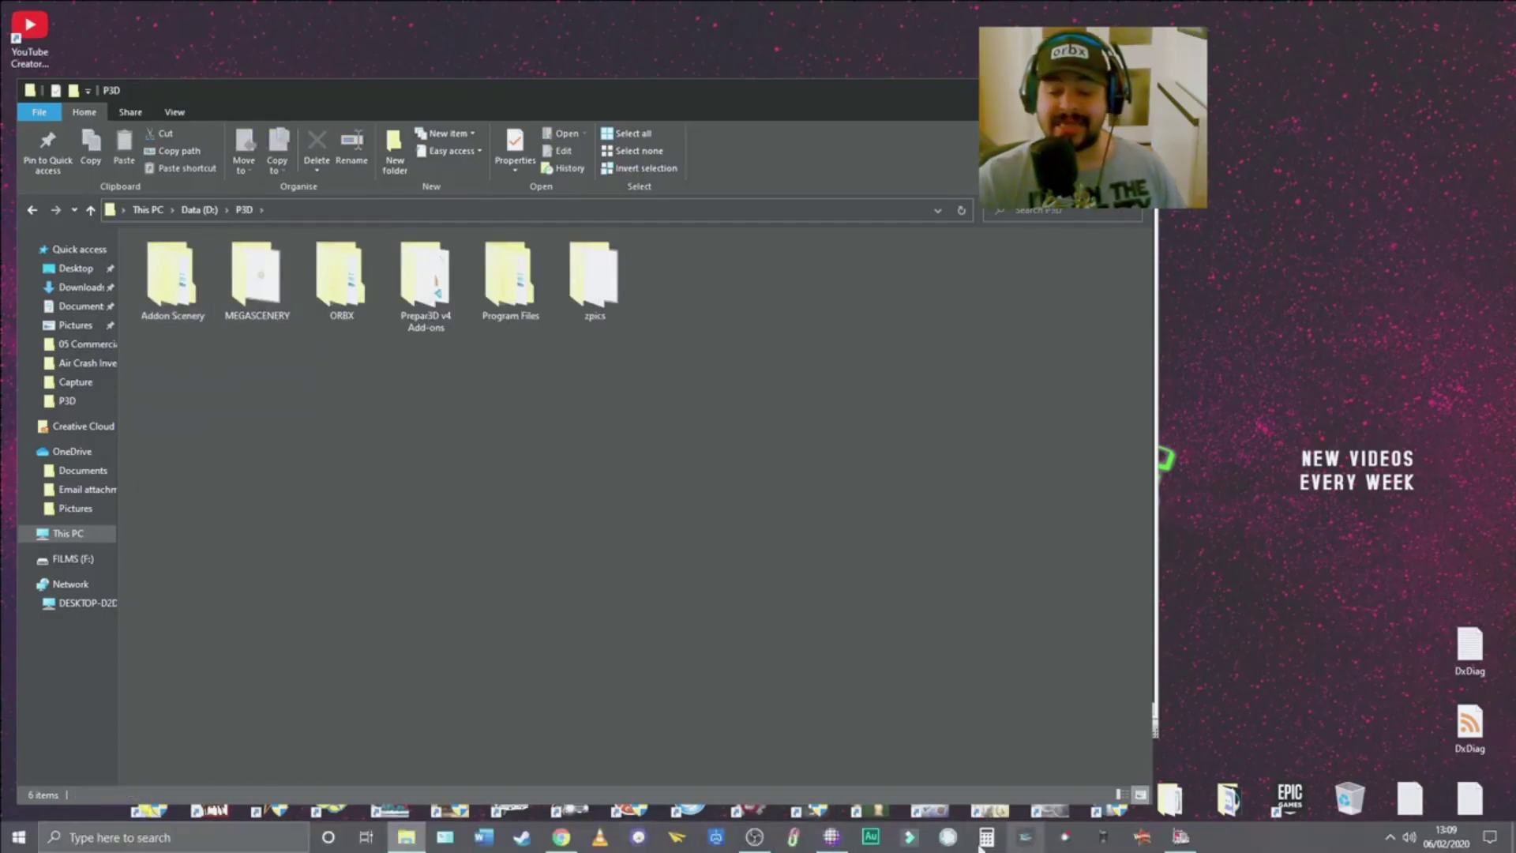
click(831, 836)
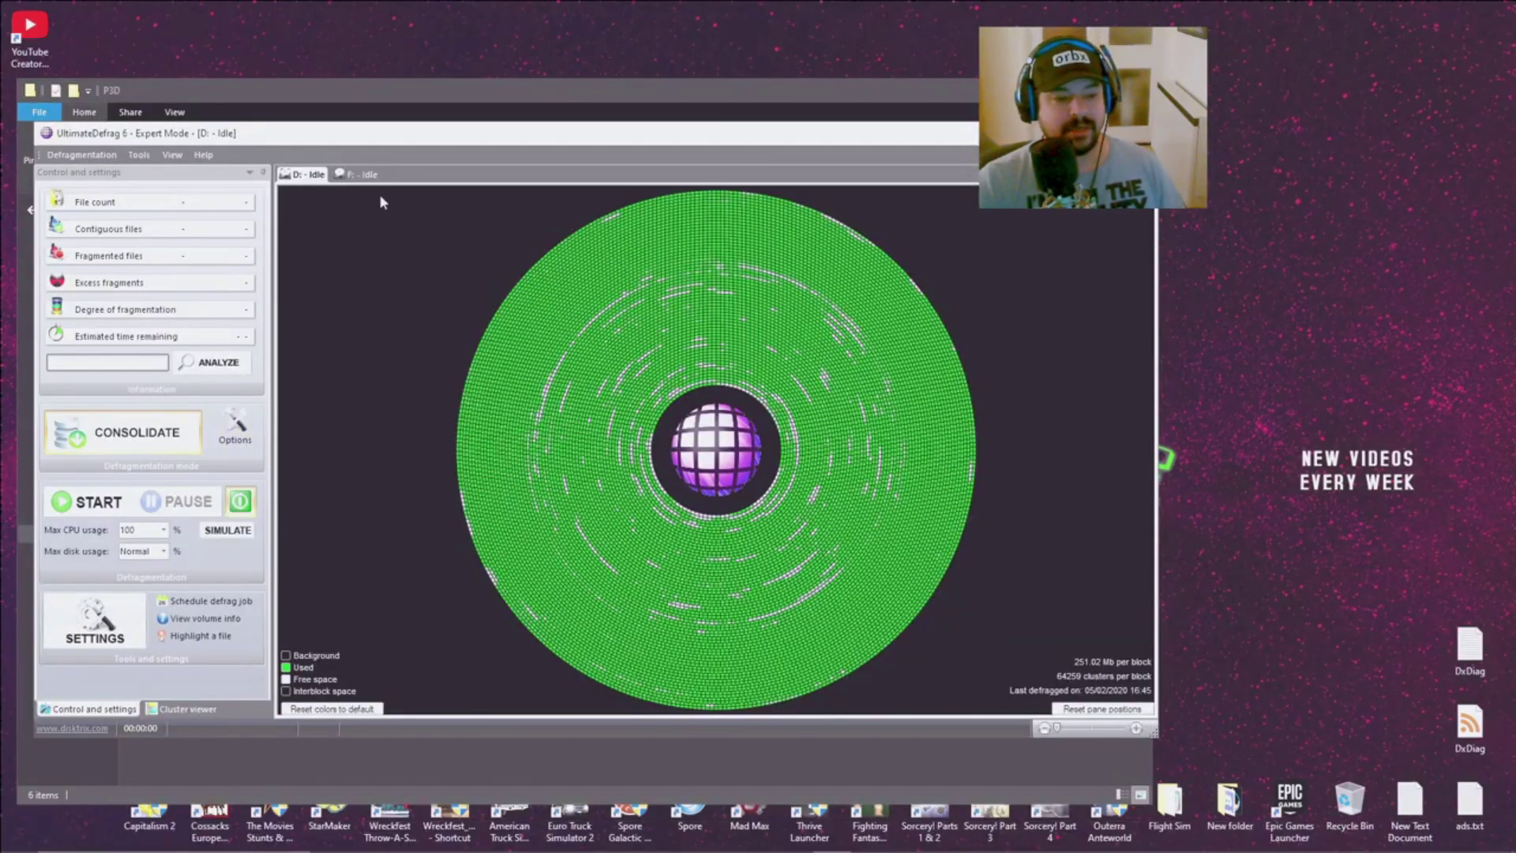
Open the Options dialog, try include-by-wildcard for the high-performance zone, then cancel.
drag(367, 141, 604, 39)
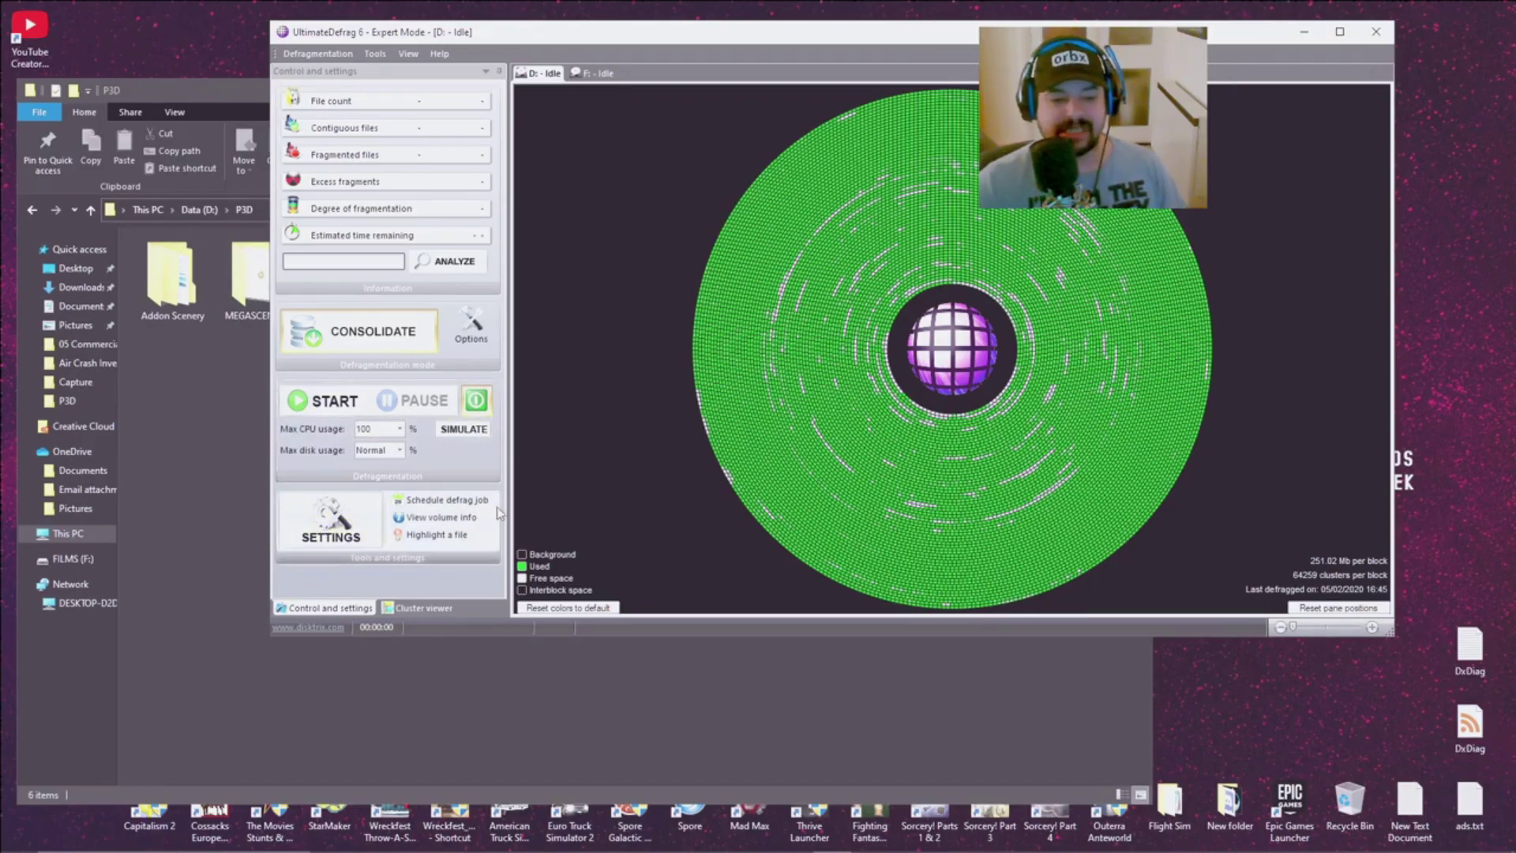
click(359, 528)
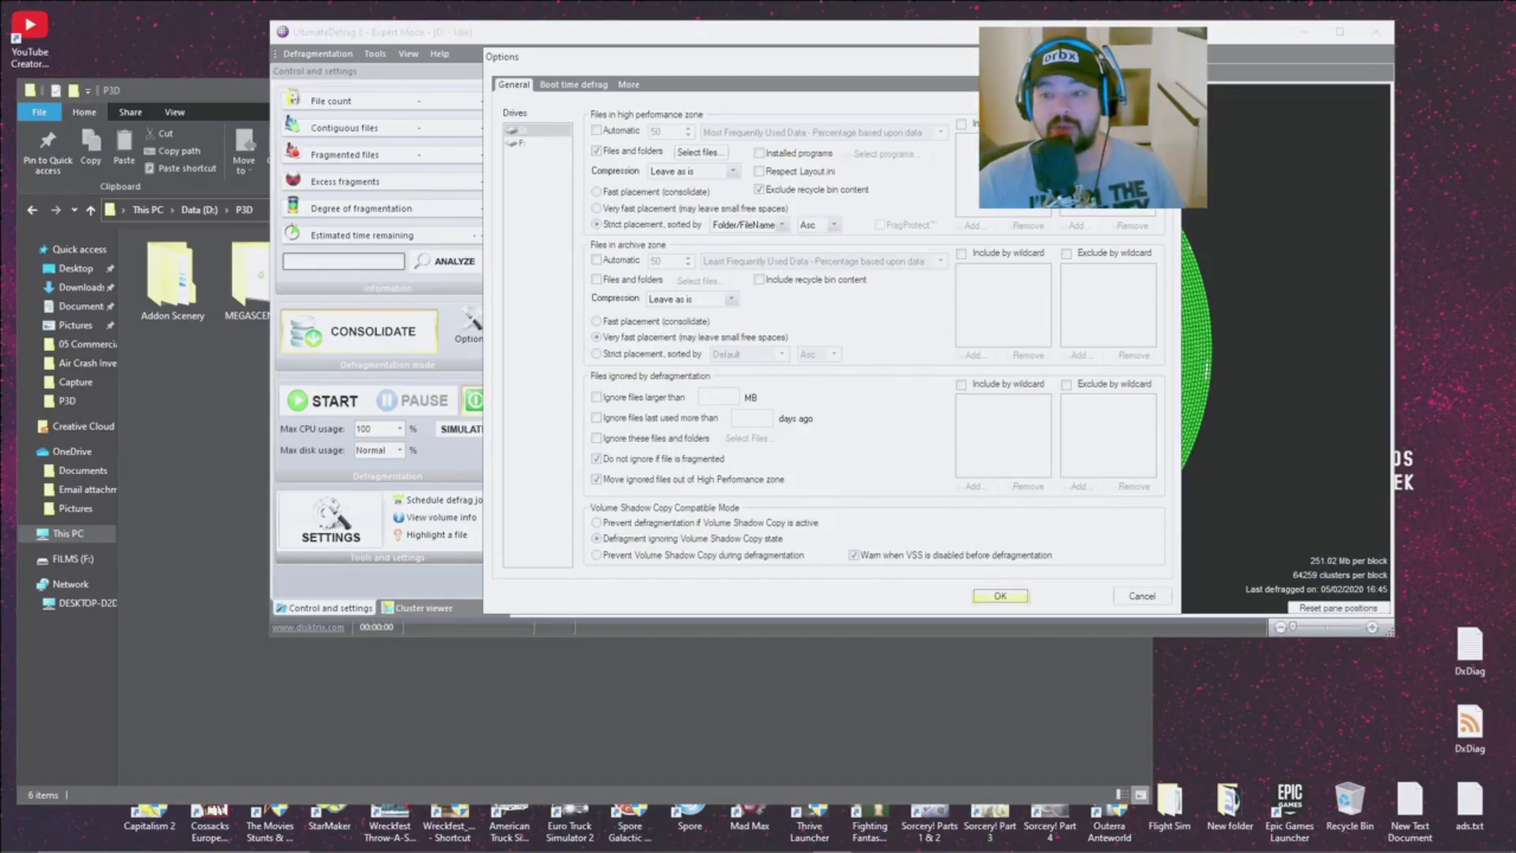
click(963, 124)
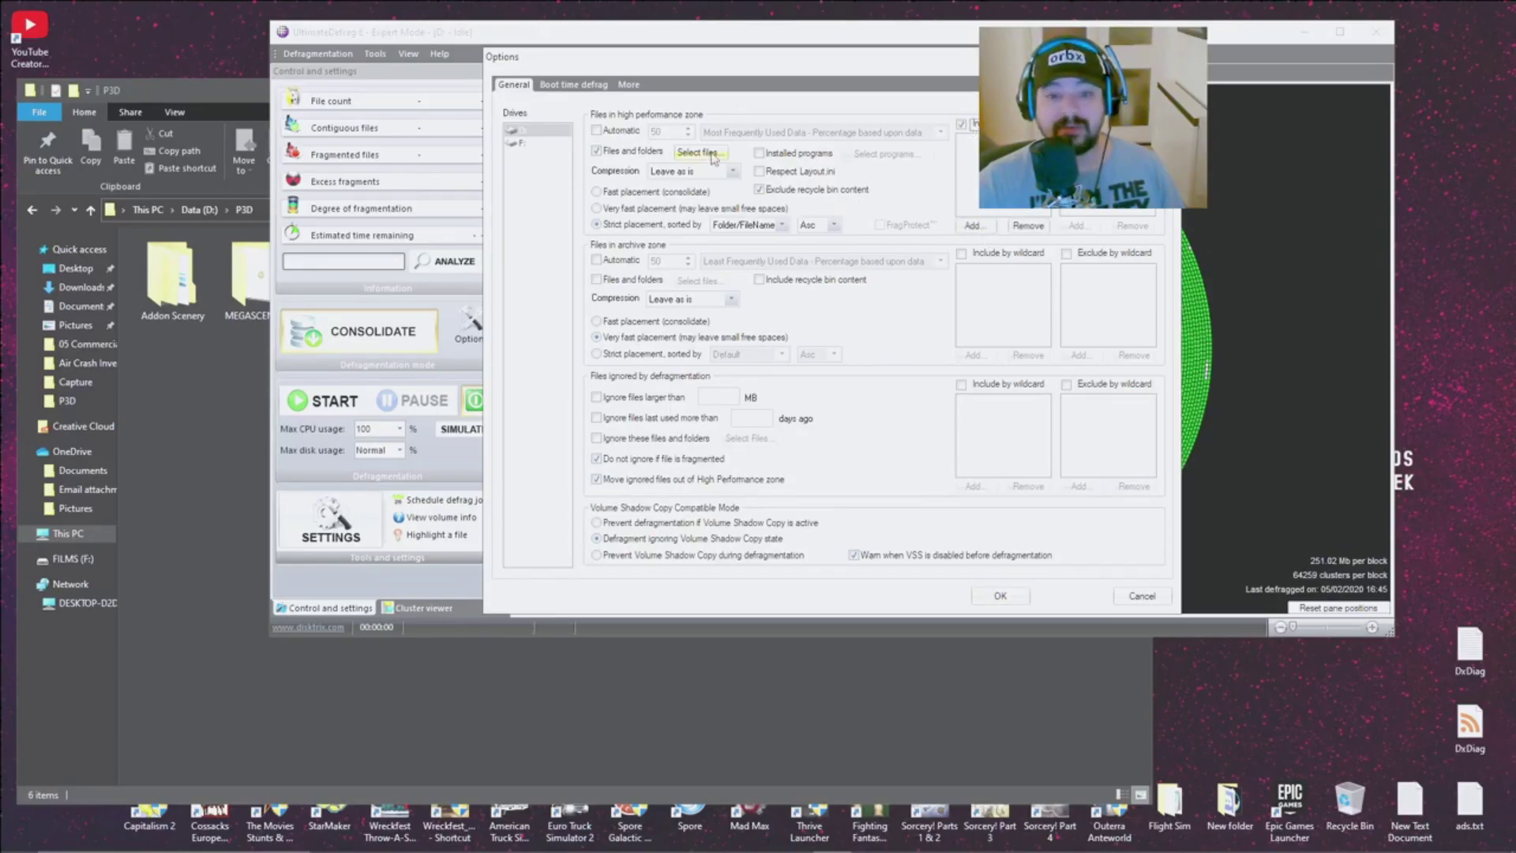
drag(631, 57, 196, 65)
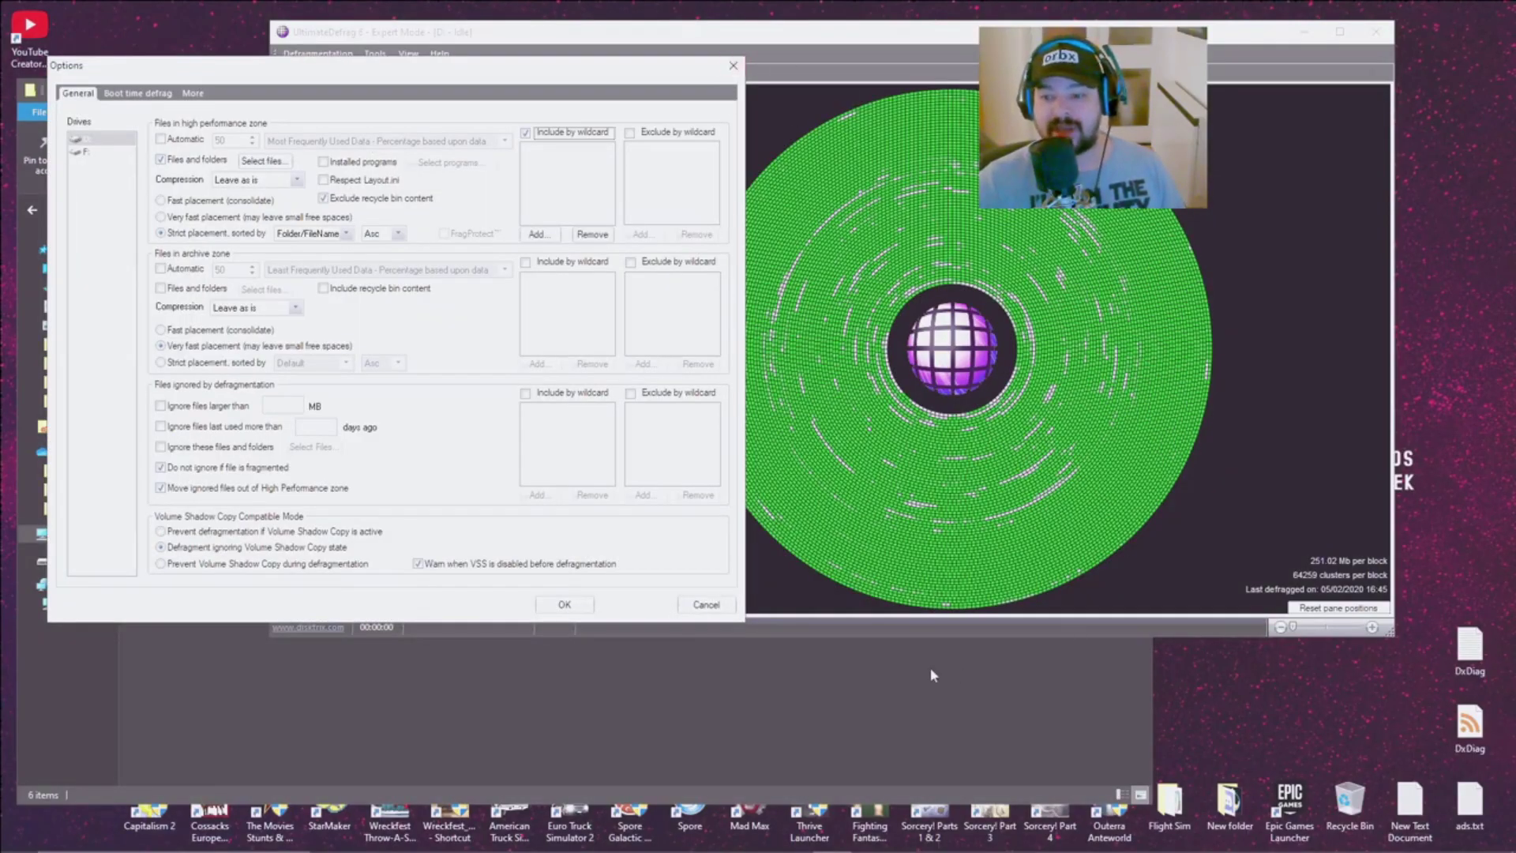
drag(600, 67, 1059, 211)
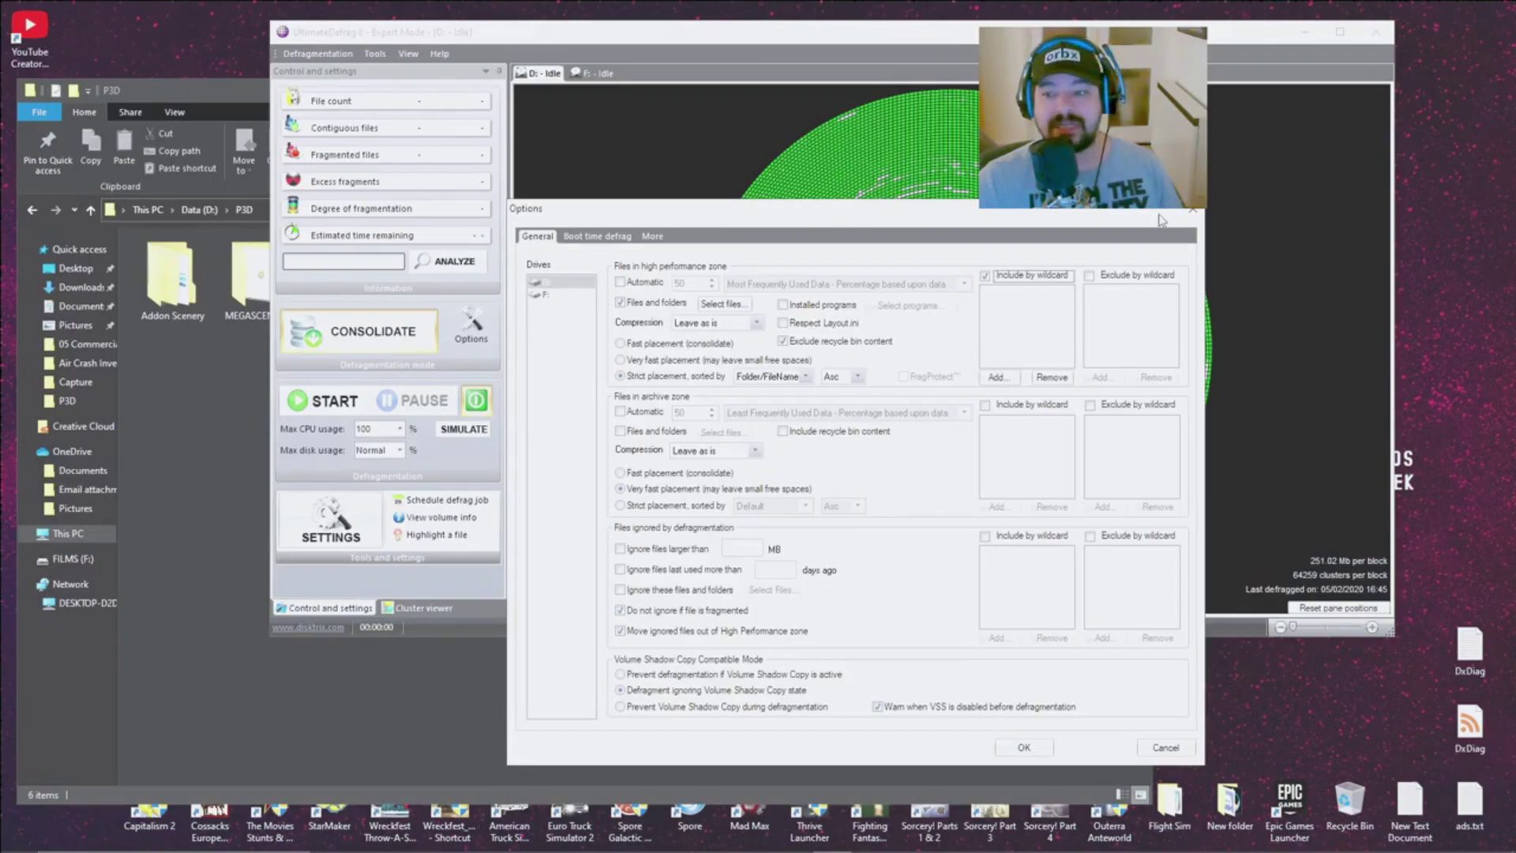
click(1192, 211)
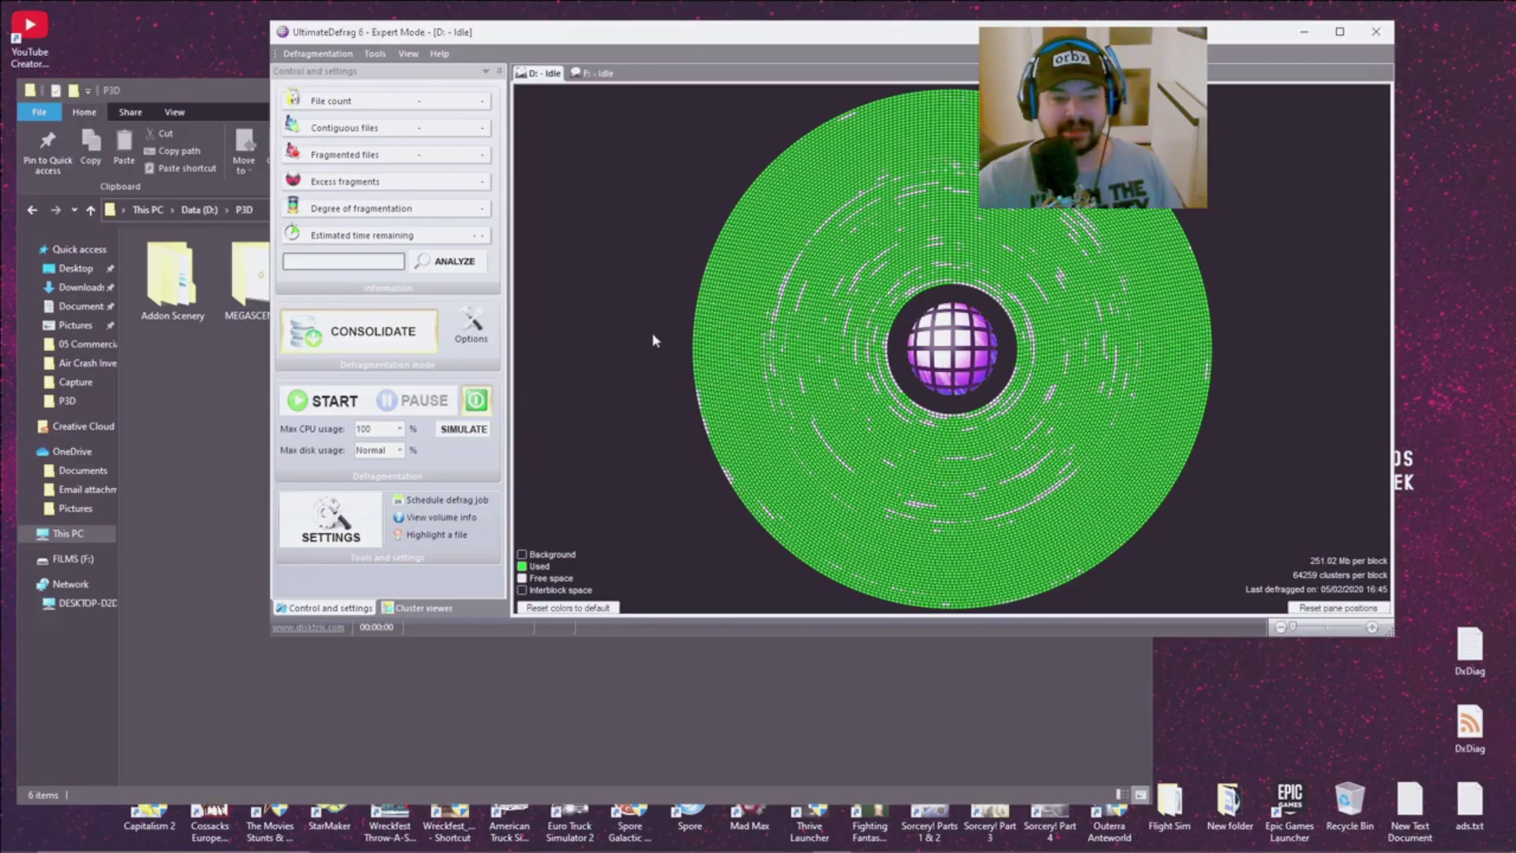
Reopen Options beside the cluster map and keep the Folder/FileName sort order.
click(331, 520)
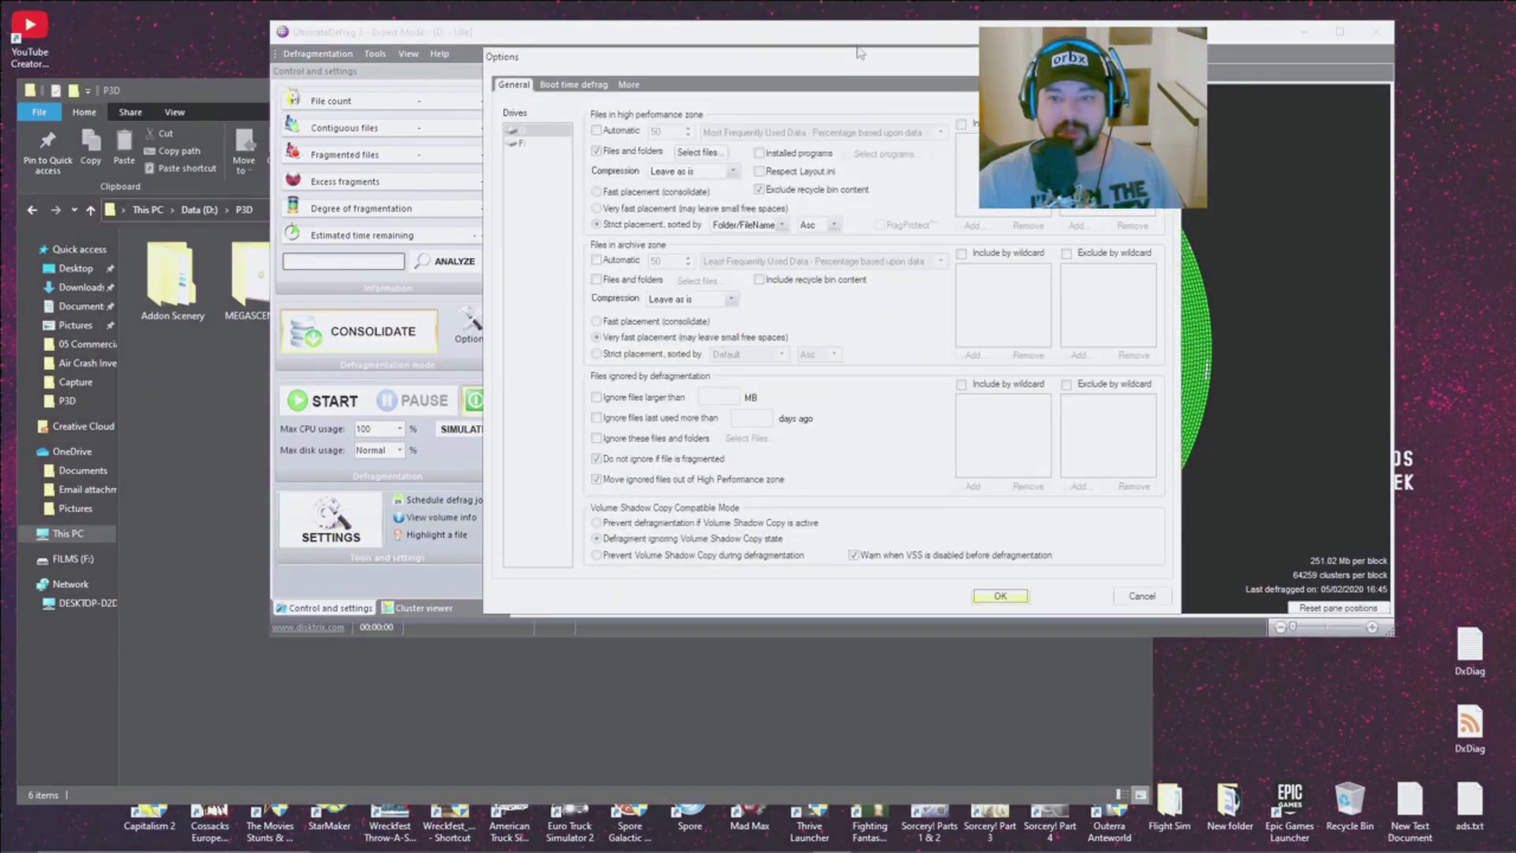
drag(856, 57, 586, 81)
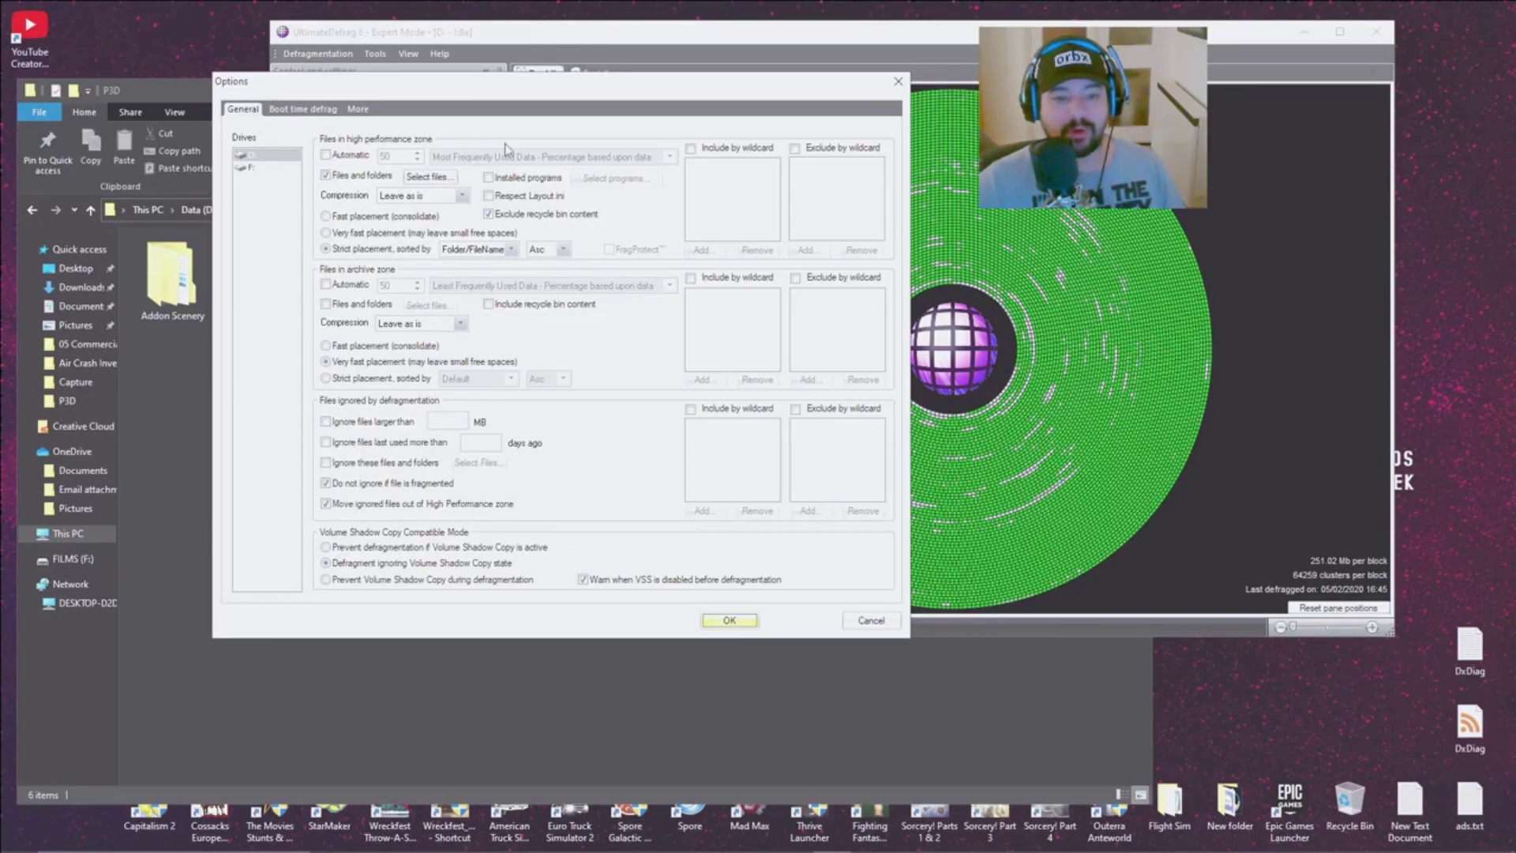
drag(589, 95, 427, 157)
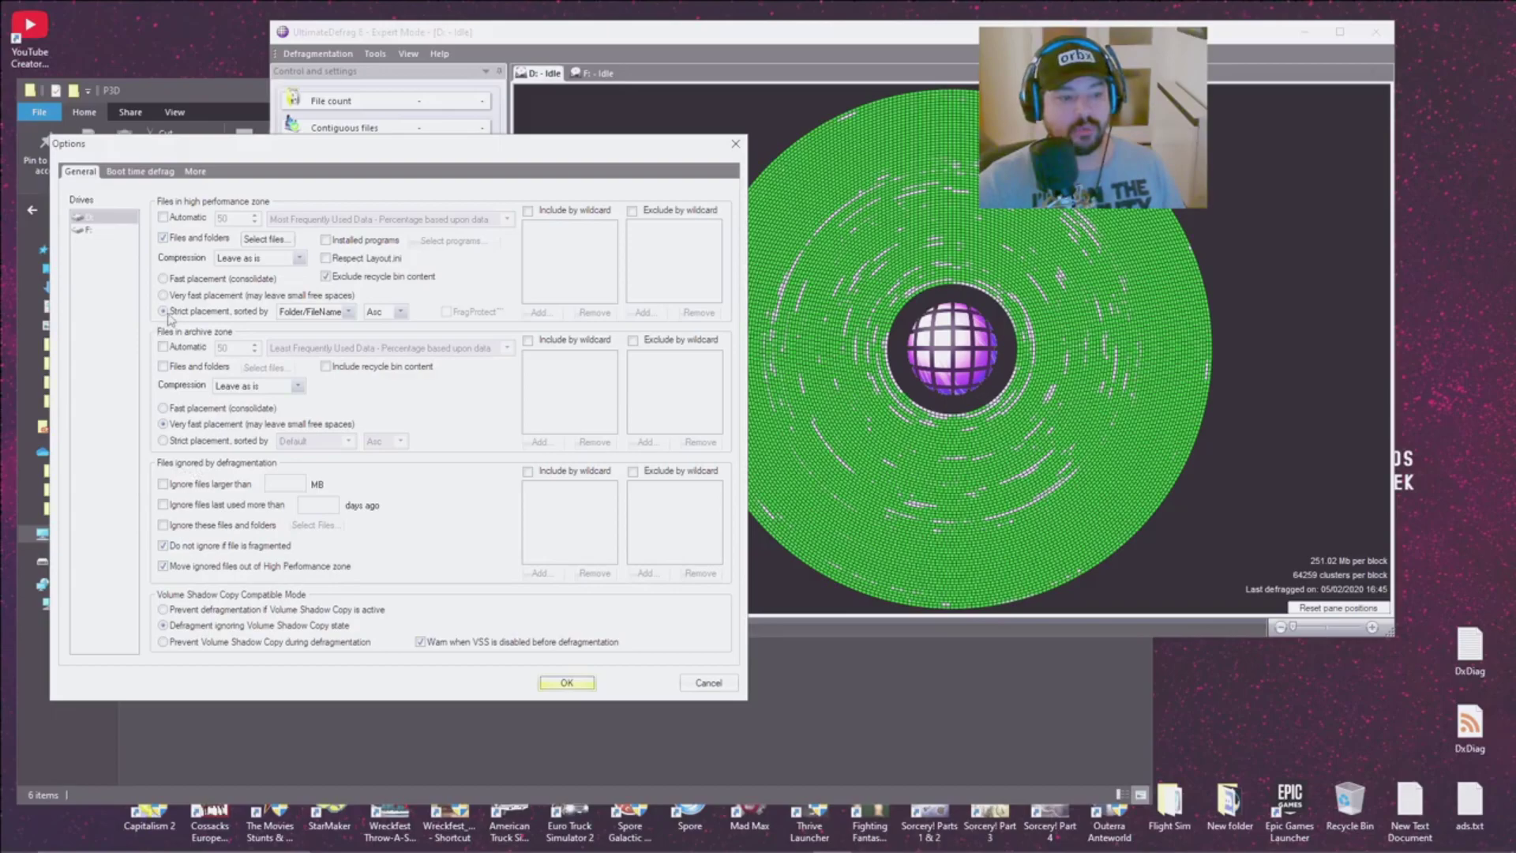
click(349, 311)
click(348, 311)
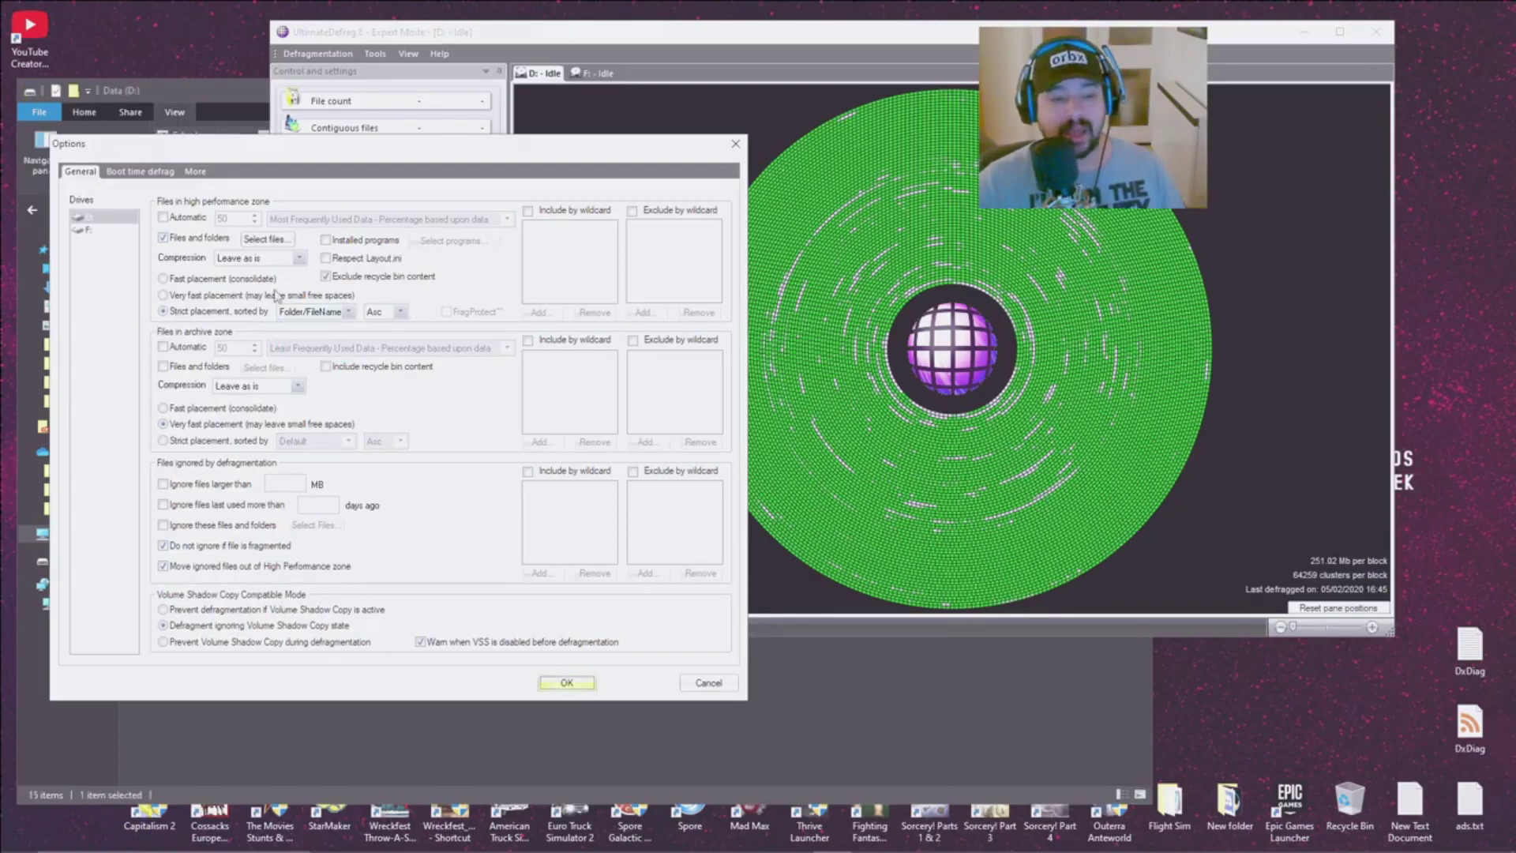
Confirm P3D as the high-performance zone folder and save the options.
click(255, 241)
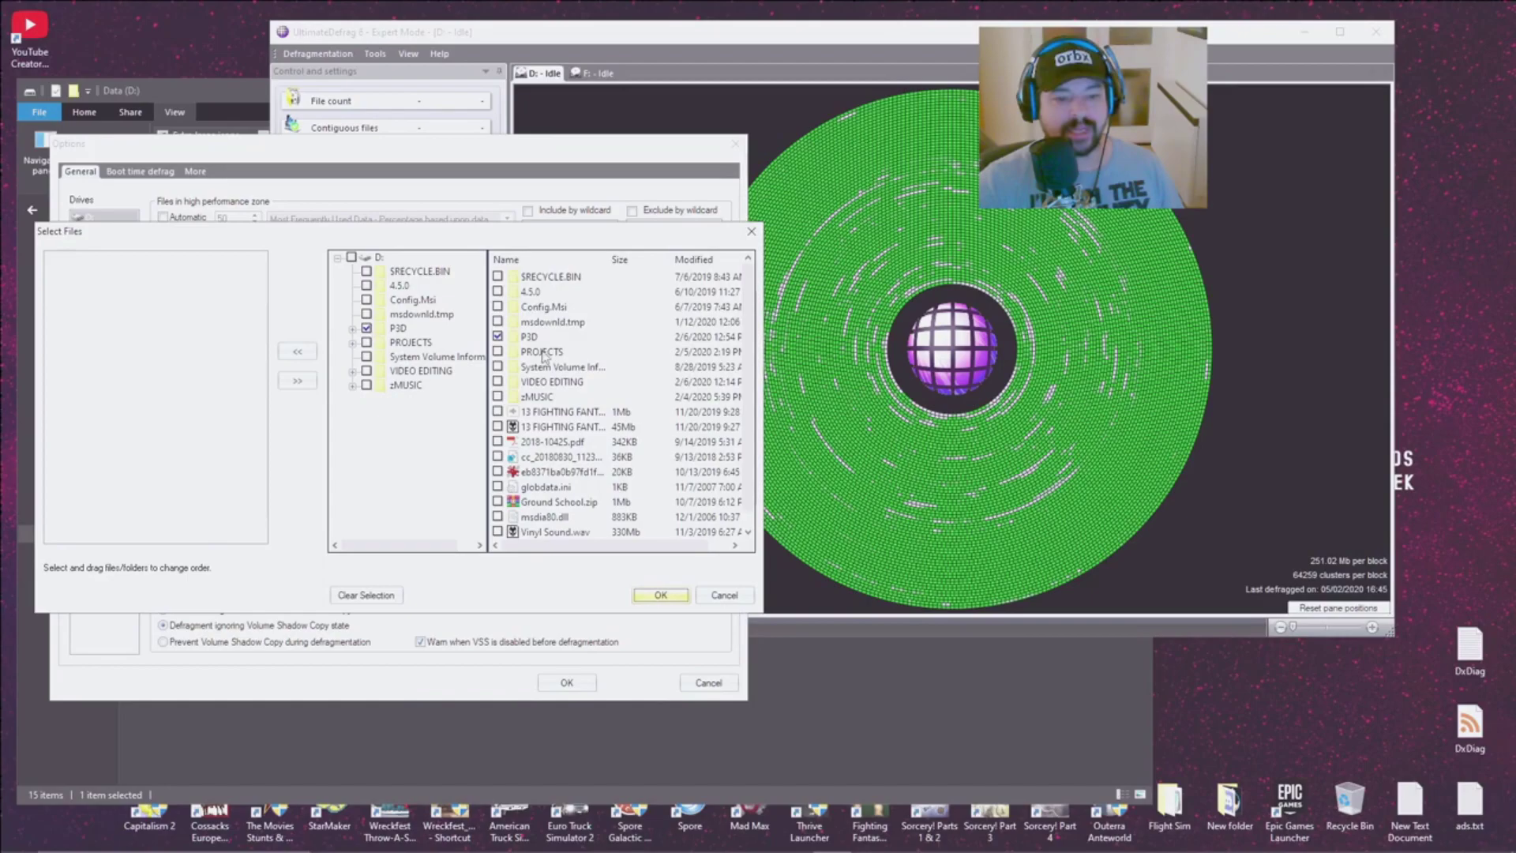
click(657, 595)
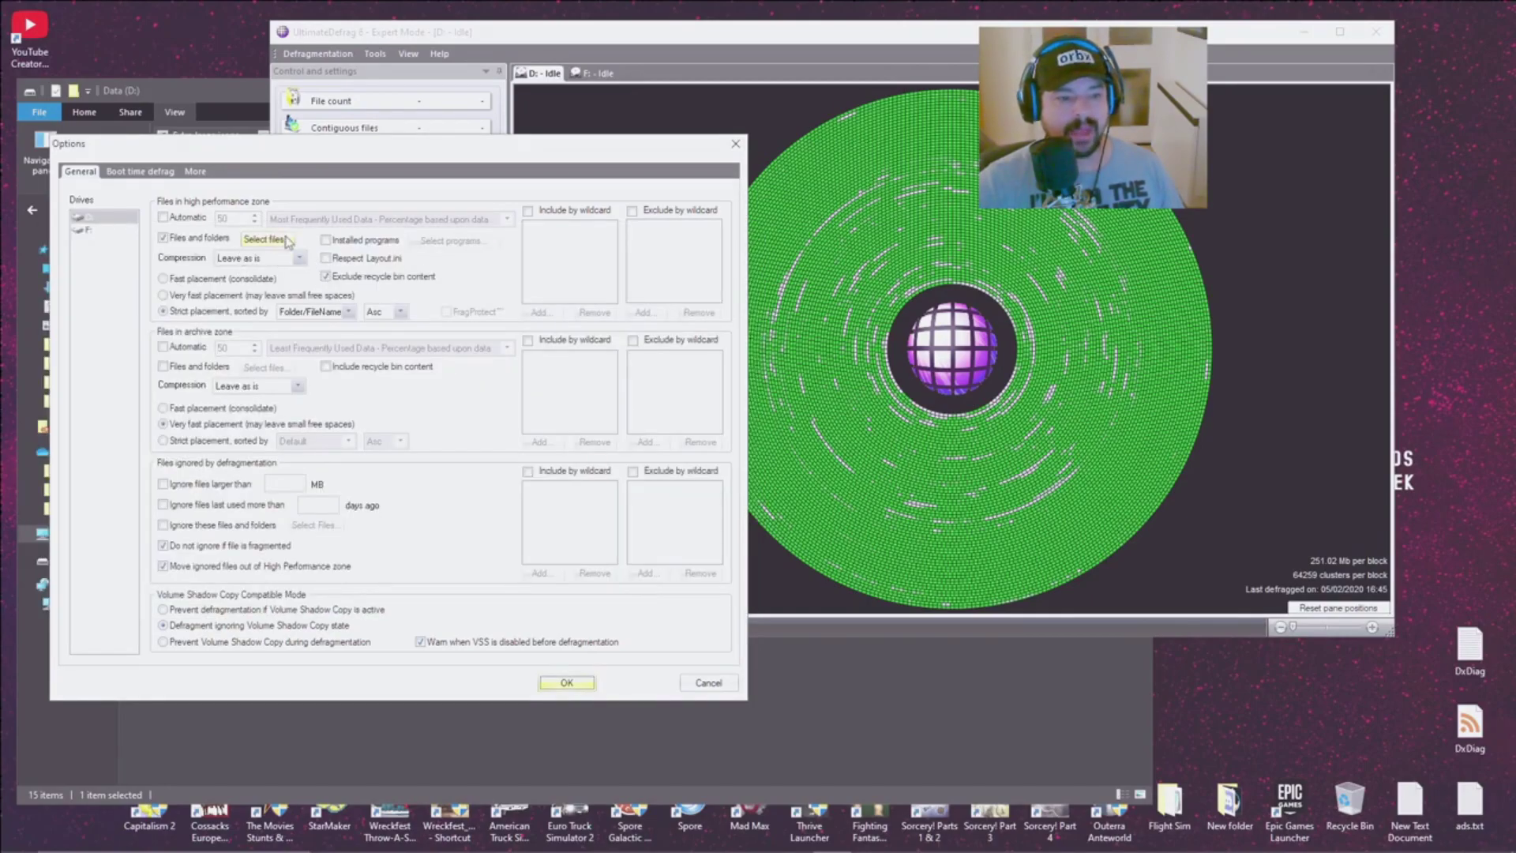
click(584, 681)
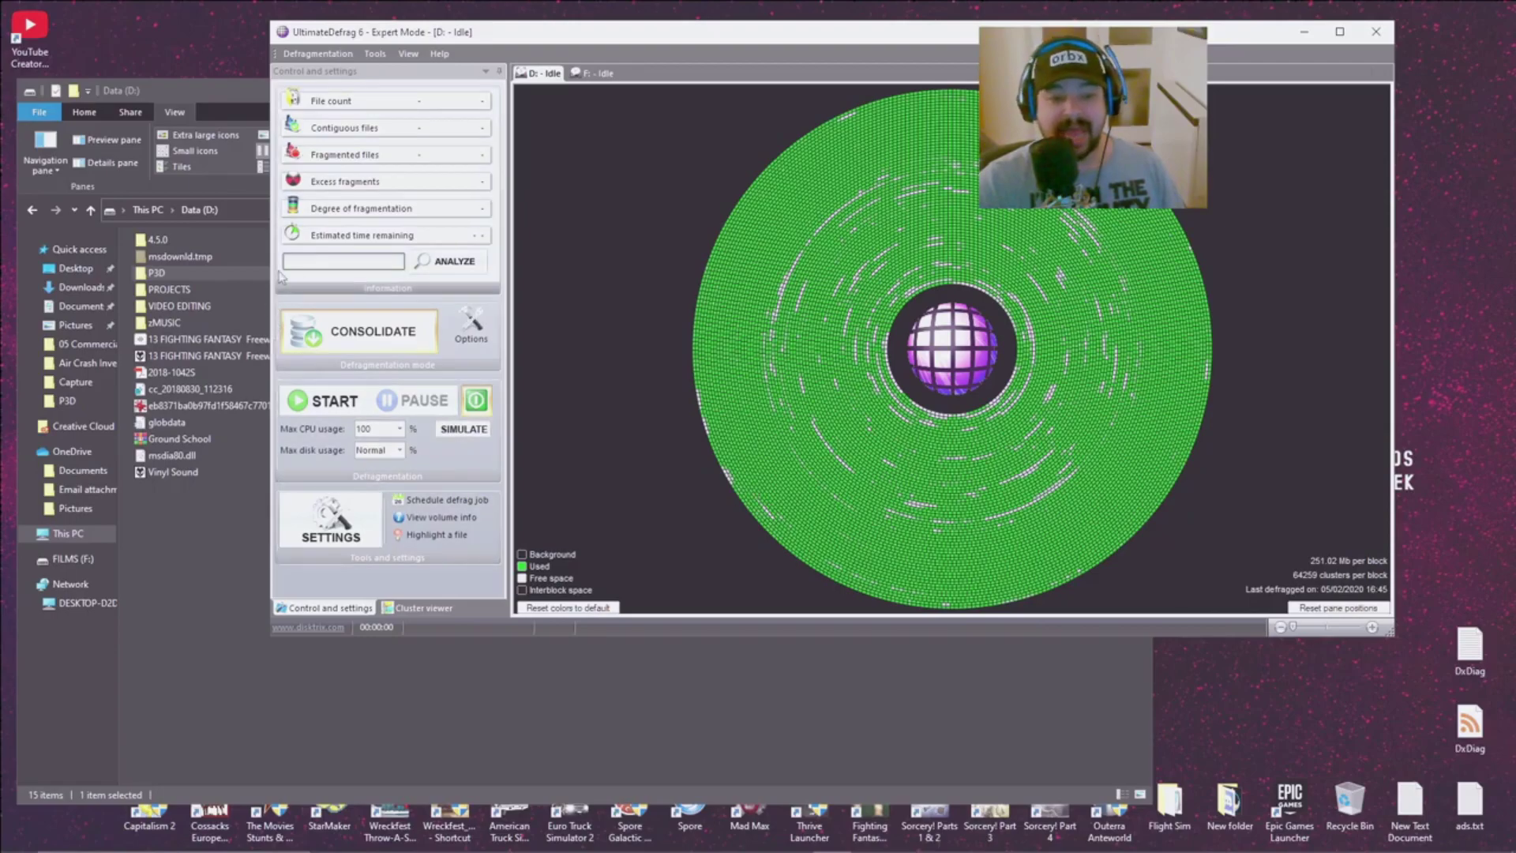
Enable archive-zone folder selection and add PROJECTS, VIDEO EDITING and zMUSIC to it.
click(308, 553)
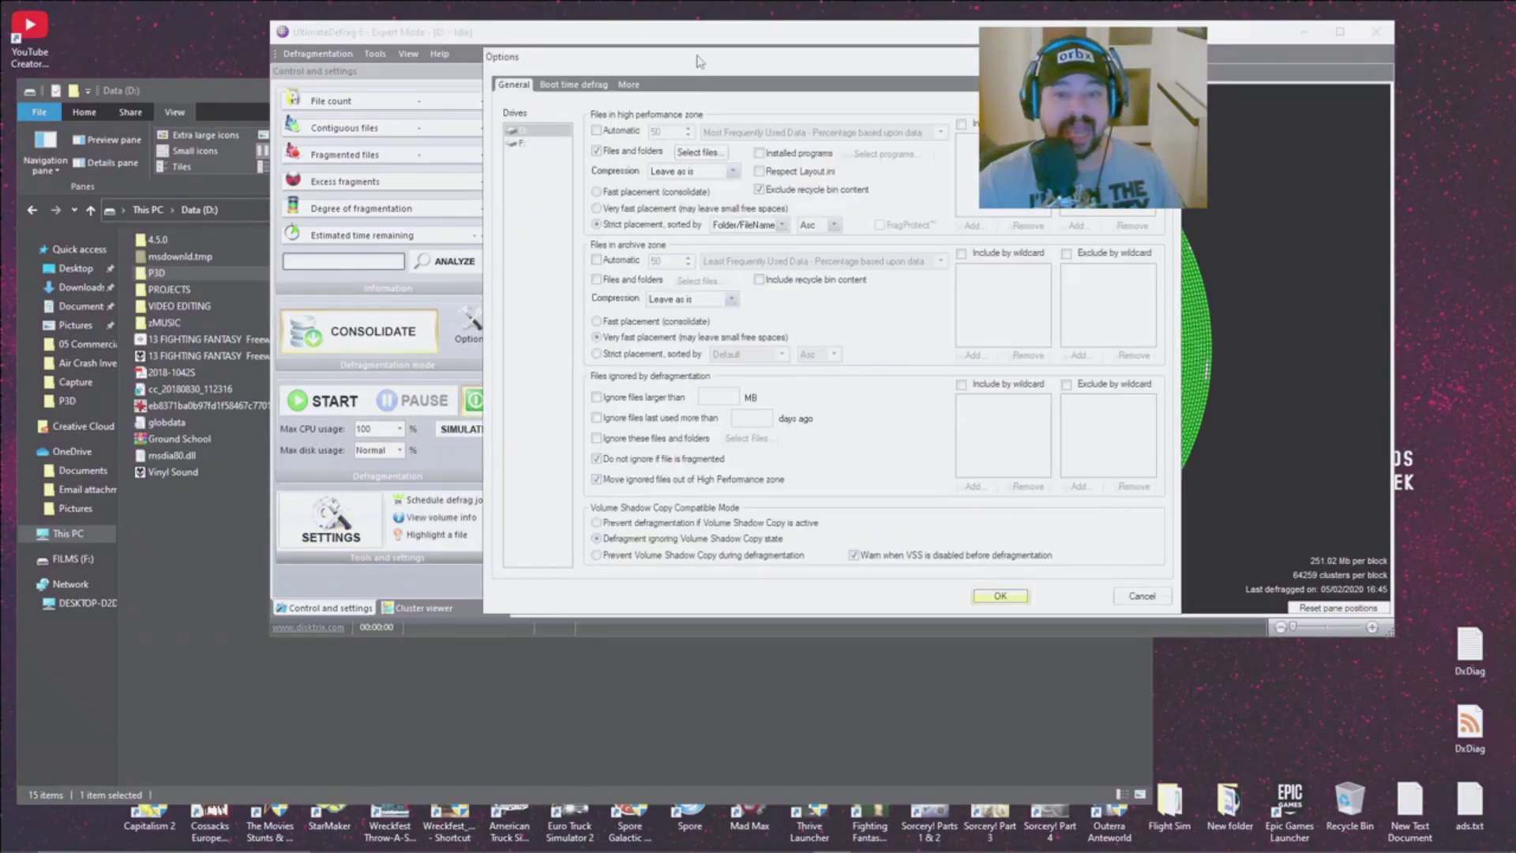
drag(699, 60, 349, 63)
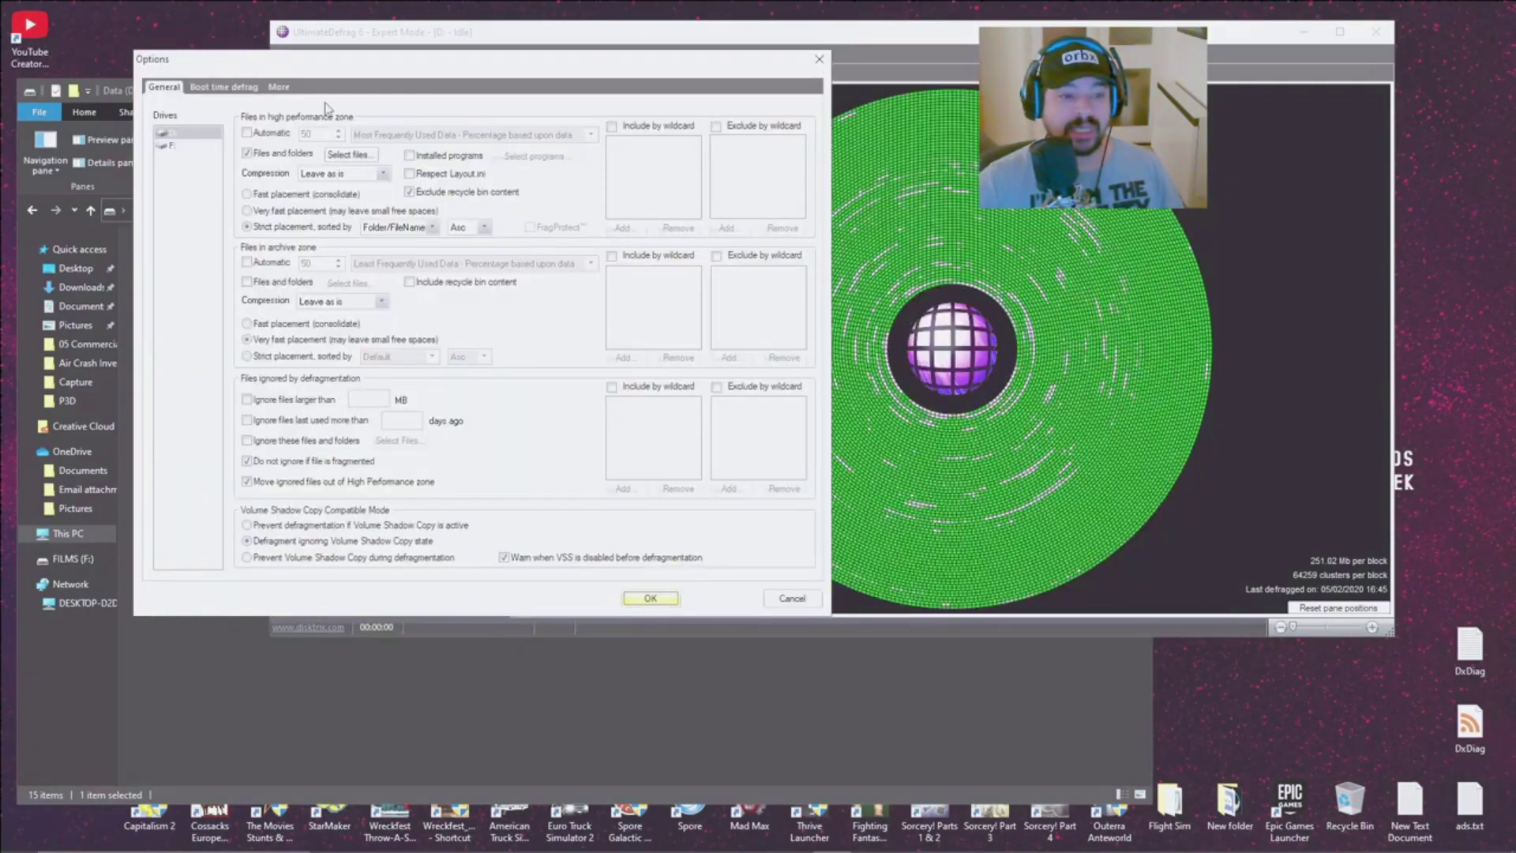
click(247, 284)
click(347, 284)
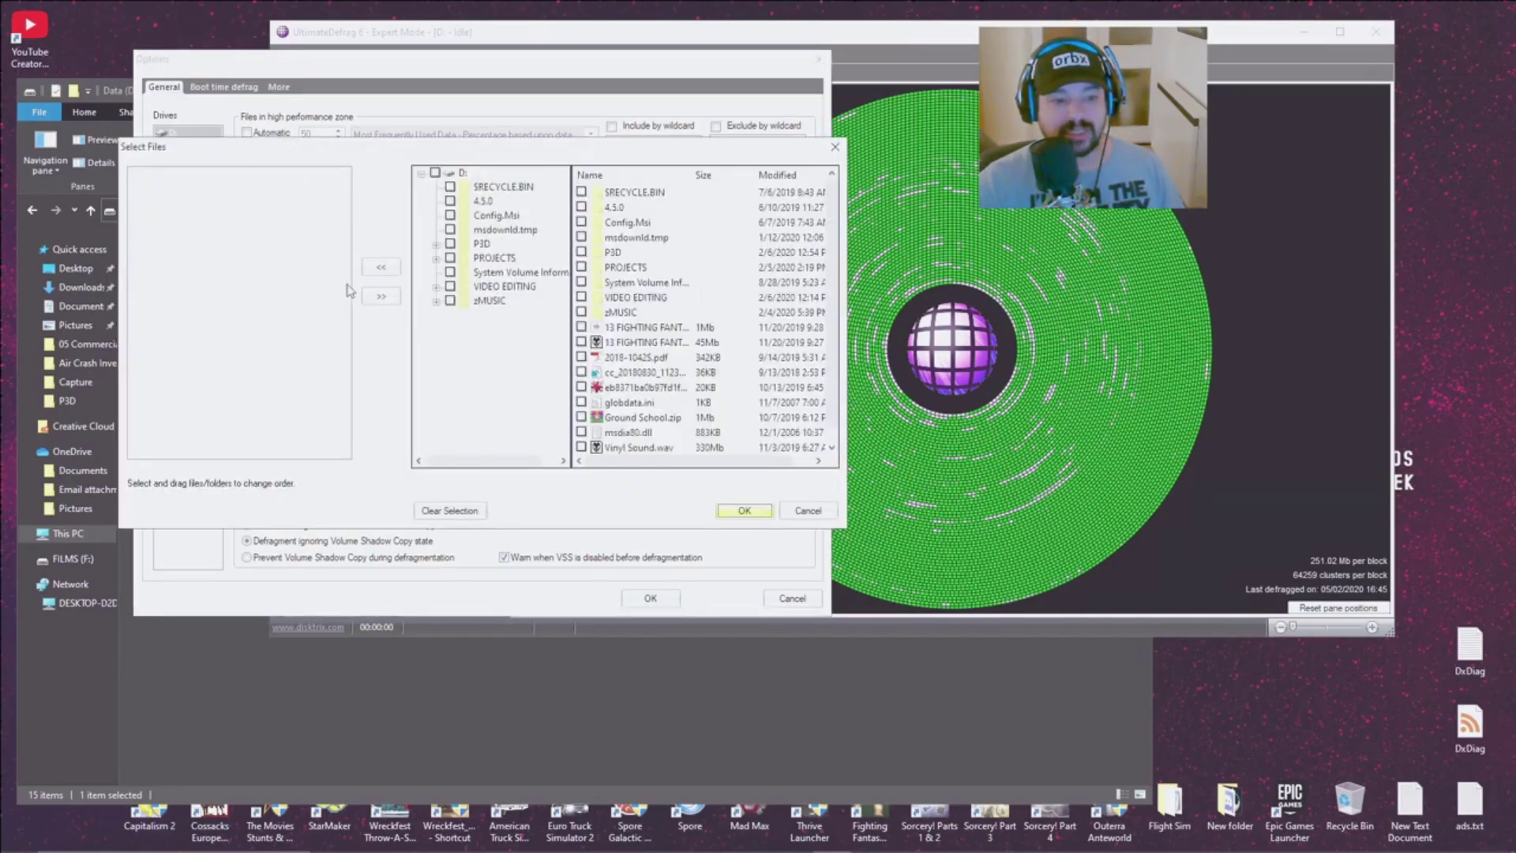
click(450, 258)
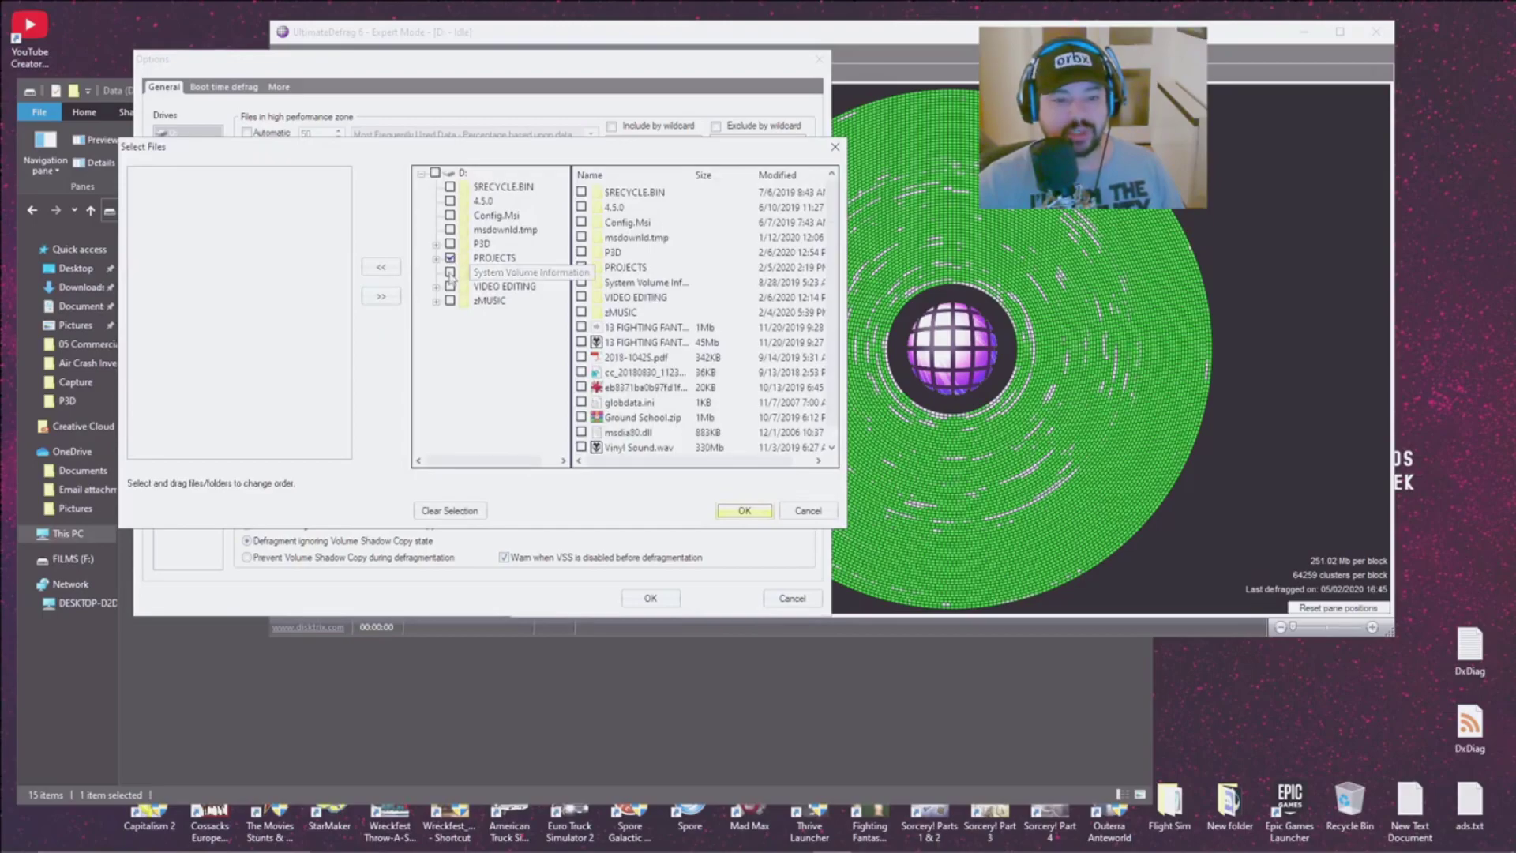
click(450, 286)
click(450, 300)
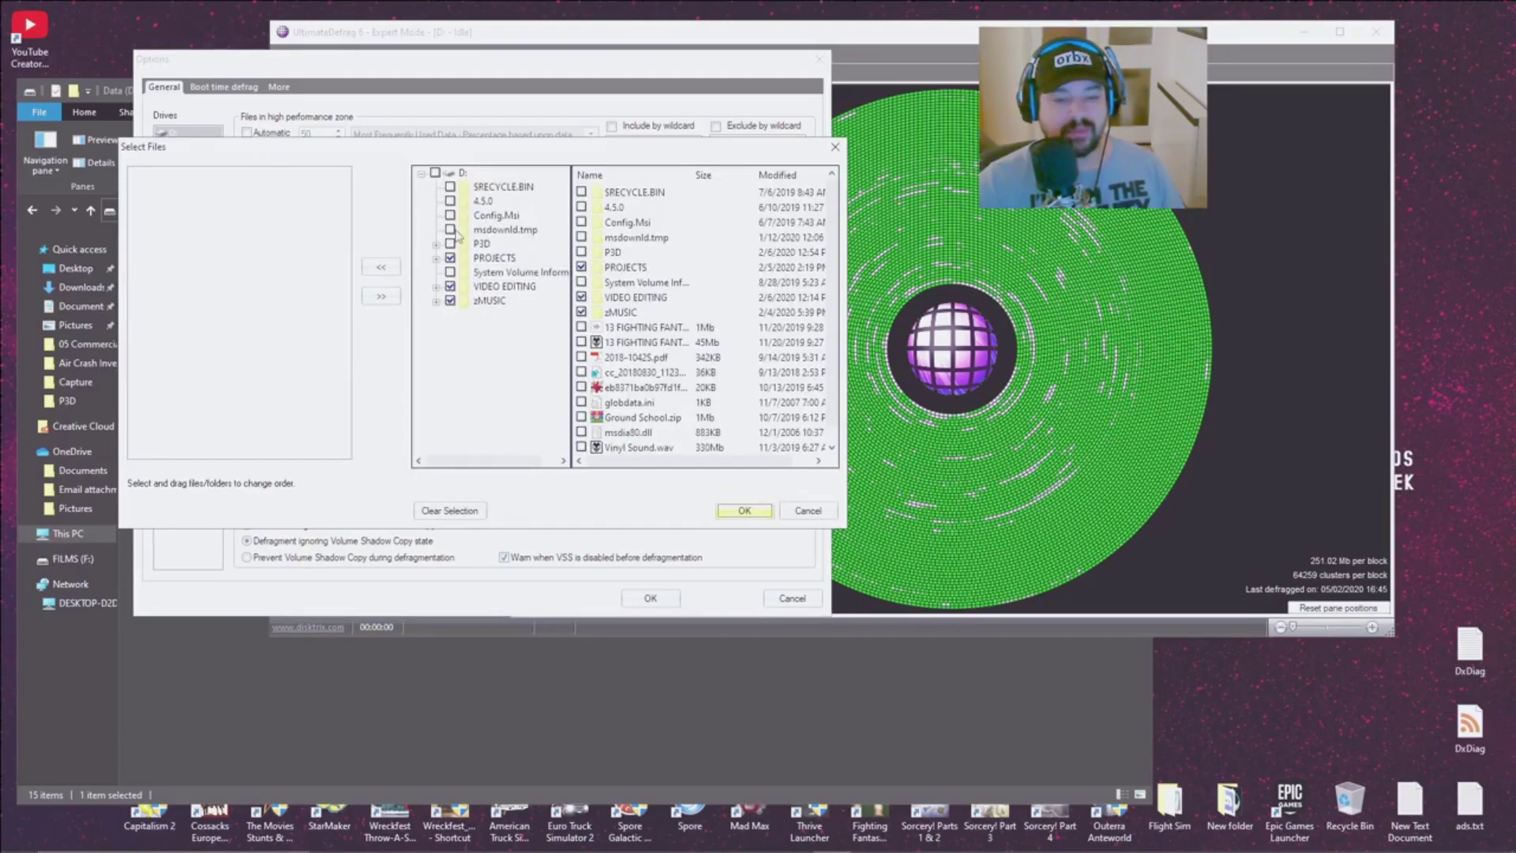
click(743, 510)
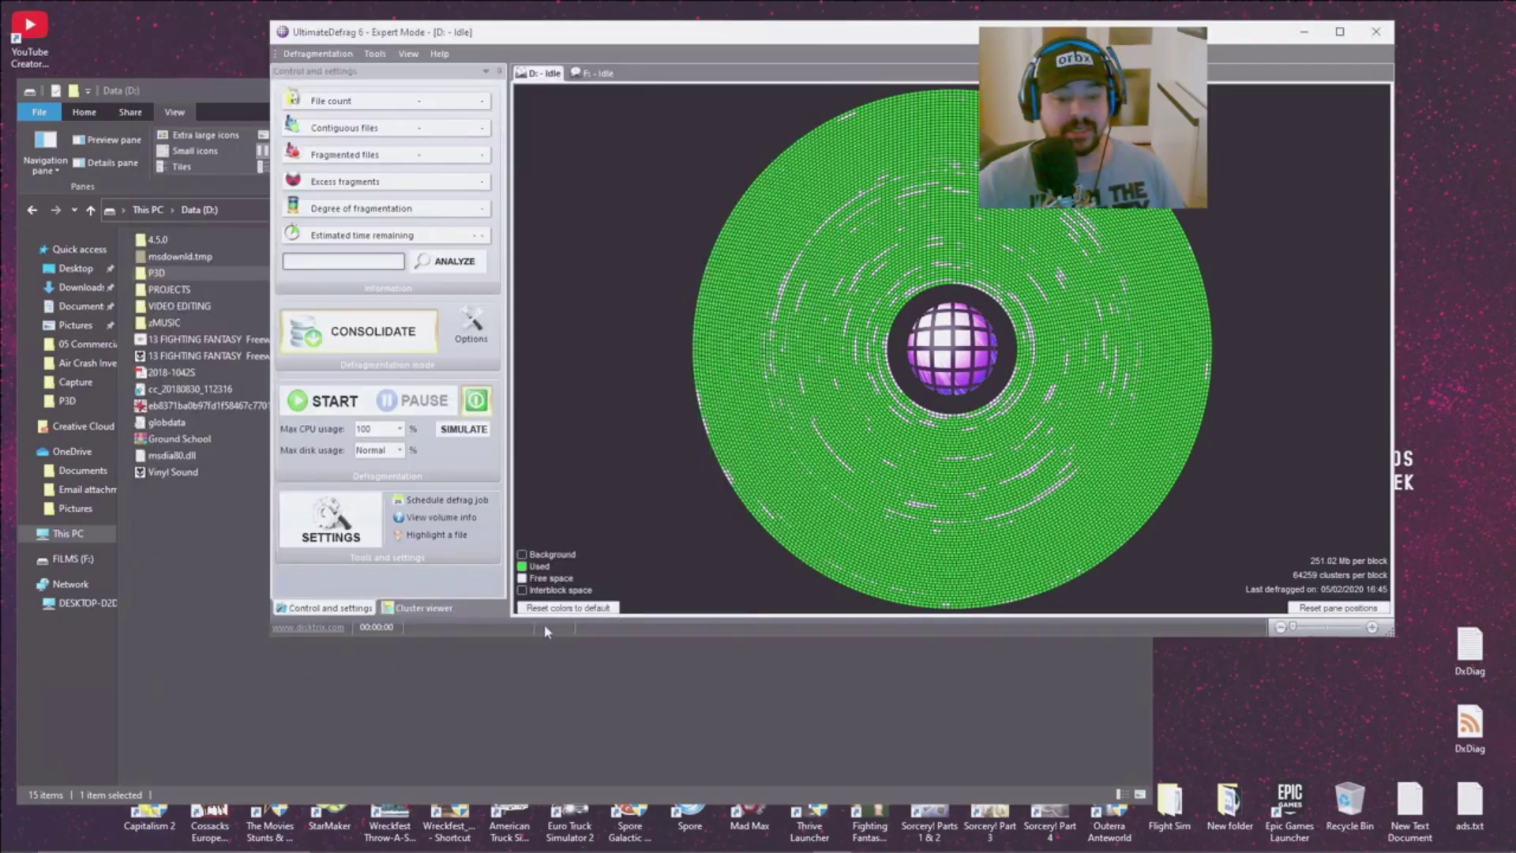
Save the archive-zone options and move the UltimateDefrag window aside.
click(650, 598)
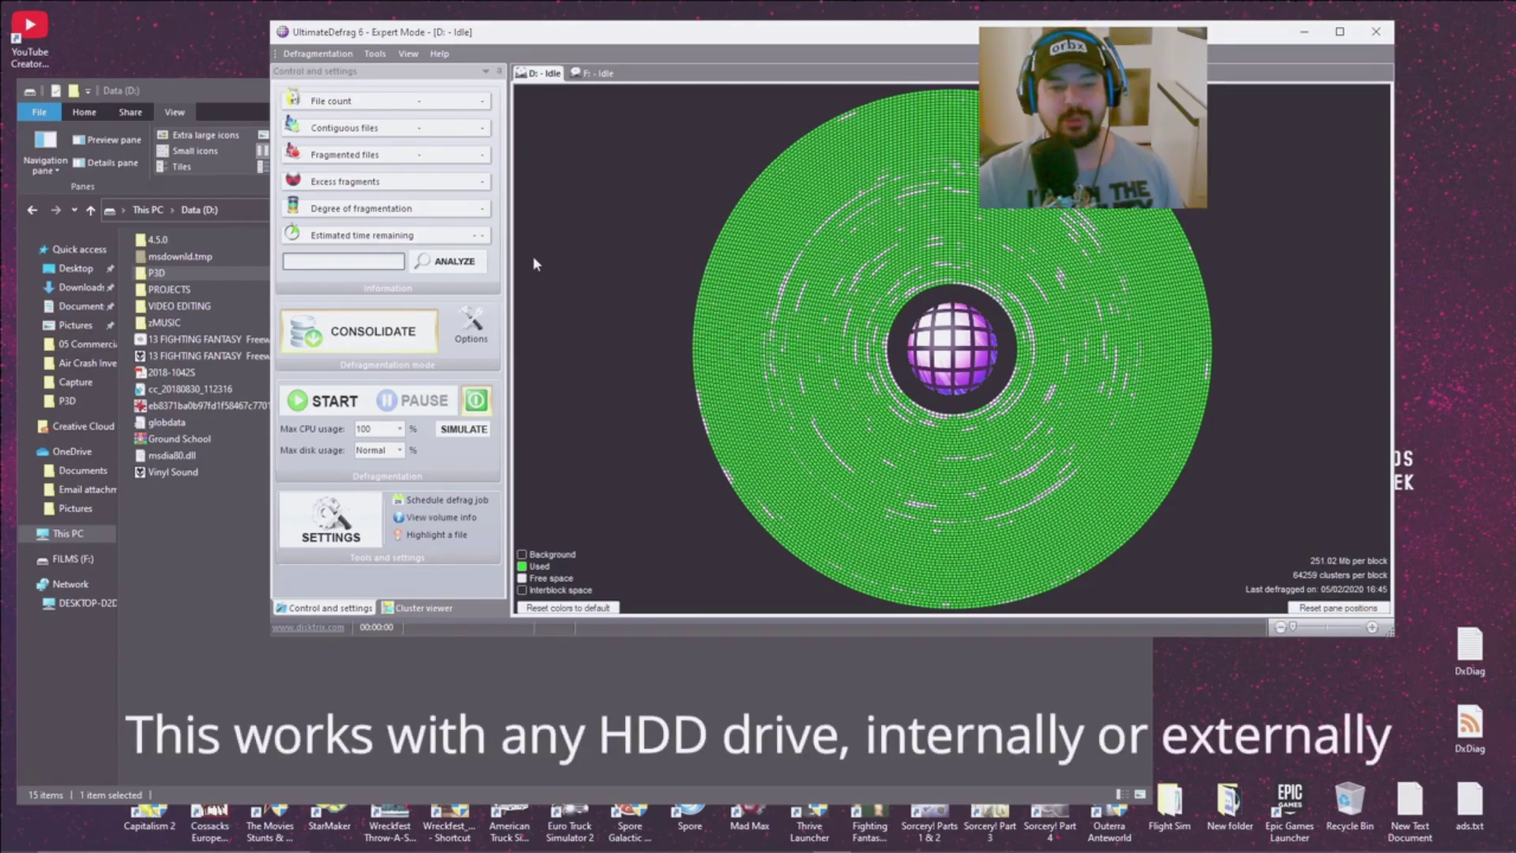
drag(401, 38, 249, 67)
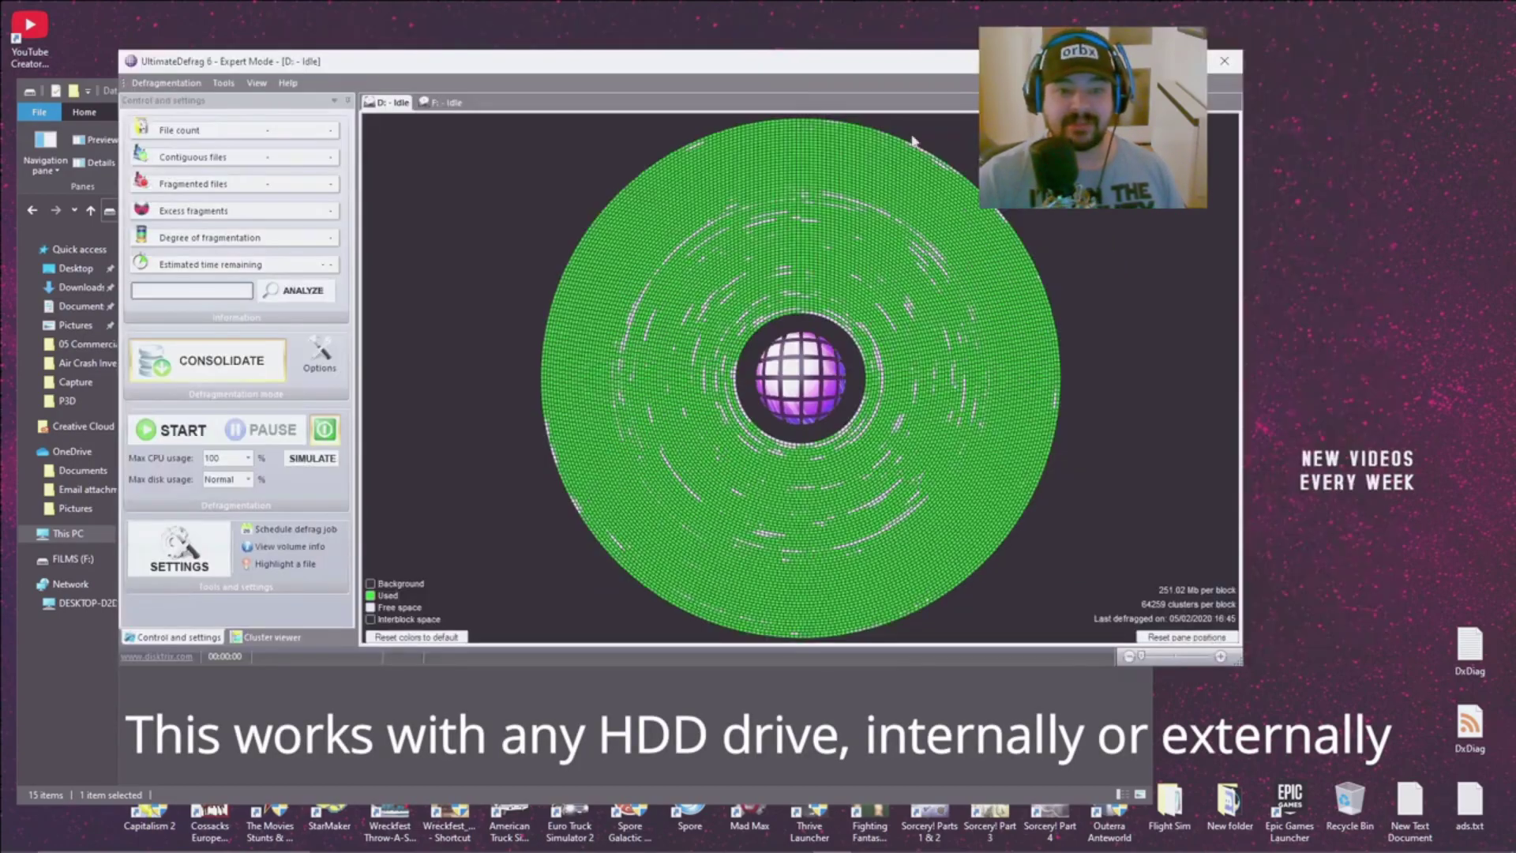
Close UltimateDefrag and open the P3D folder on Data (D:) in Explorer.
click(1224, 60)
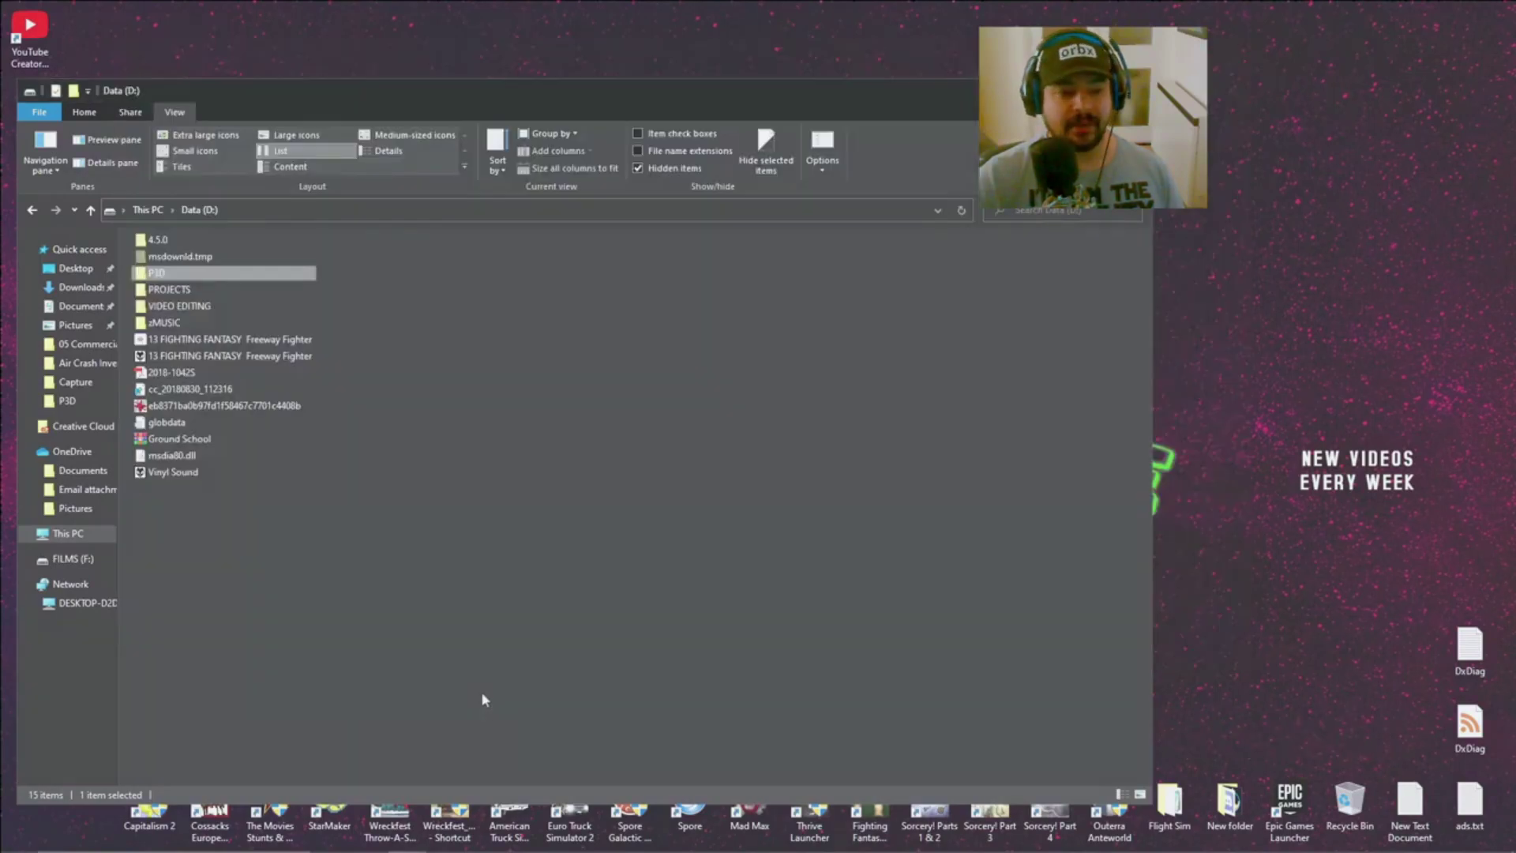
double_click(173, 273)
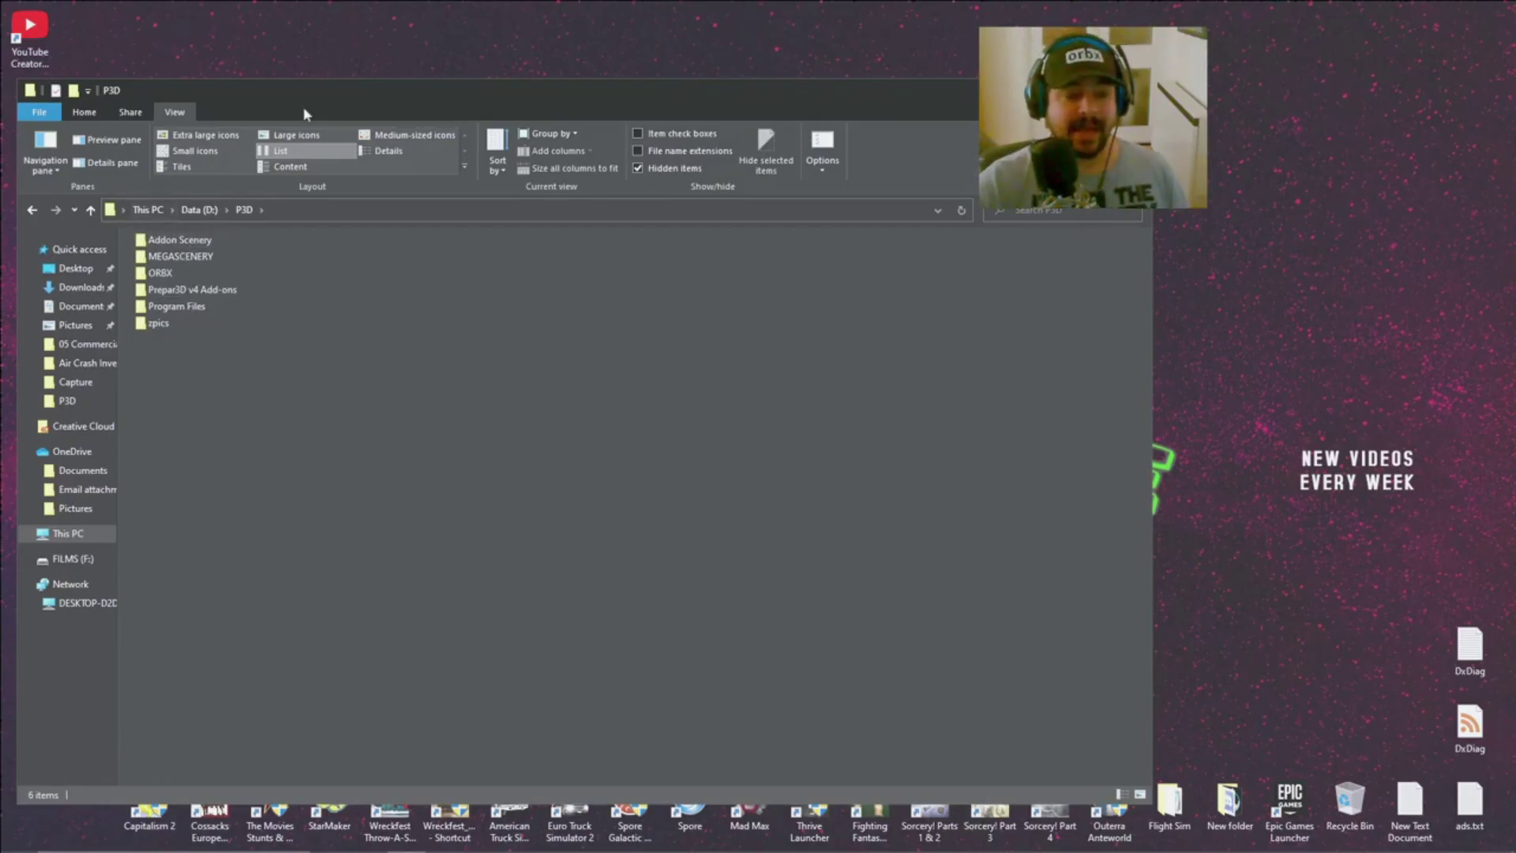
drag(313, 99, 462, 30)
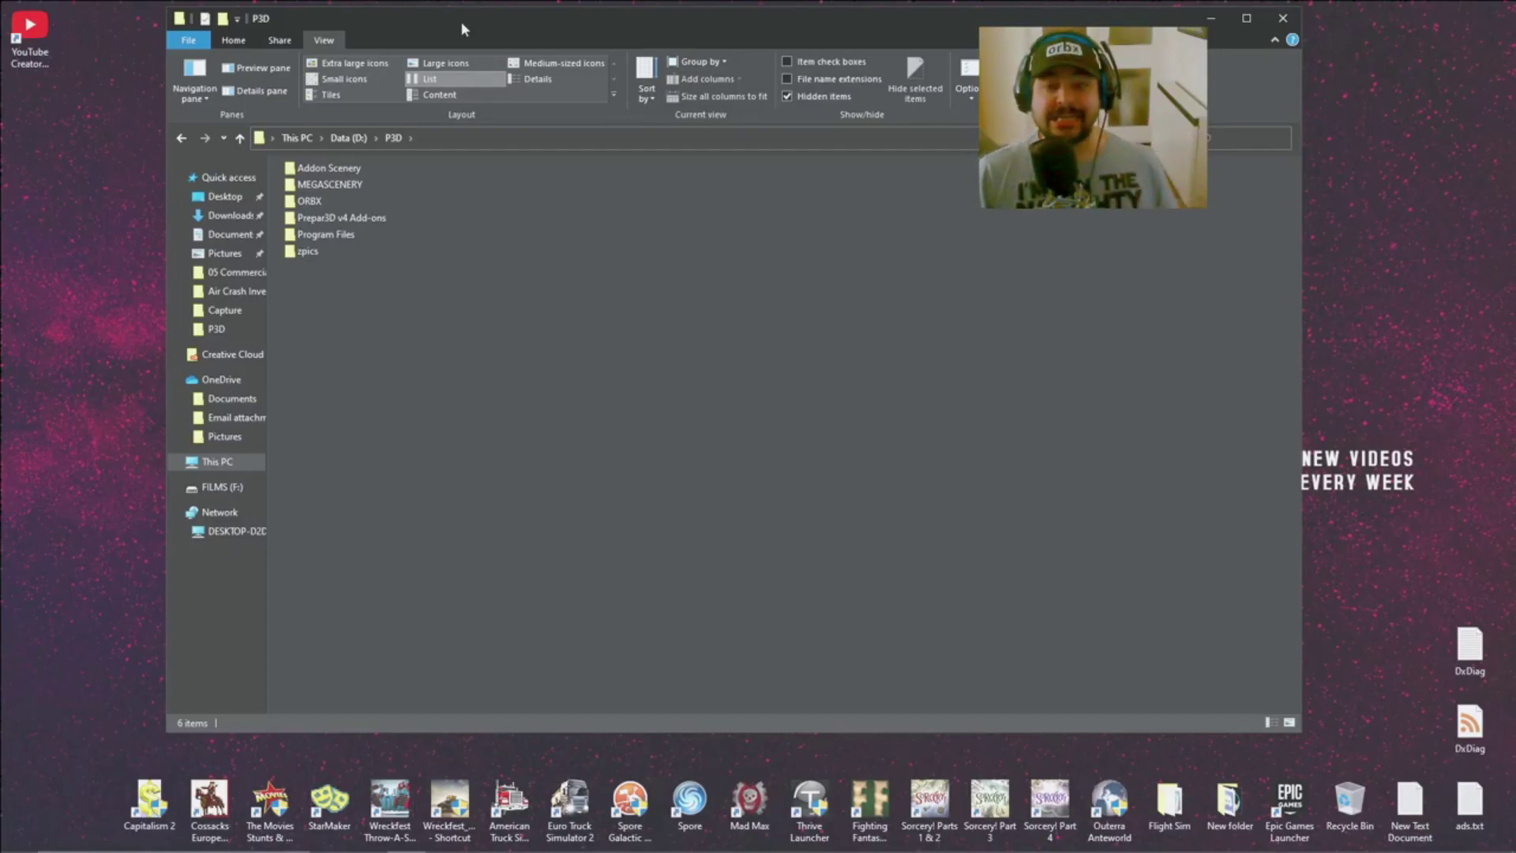
mouse_move(1438, 801)
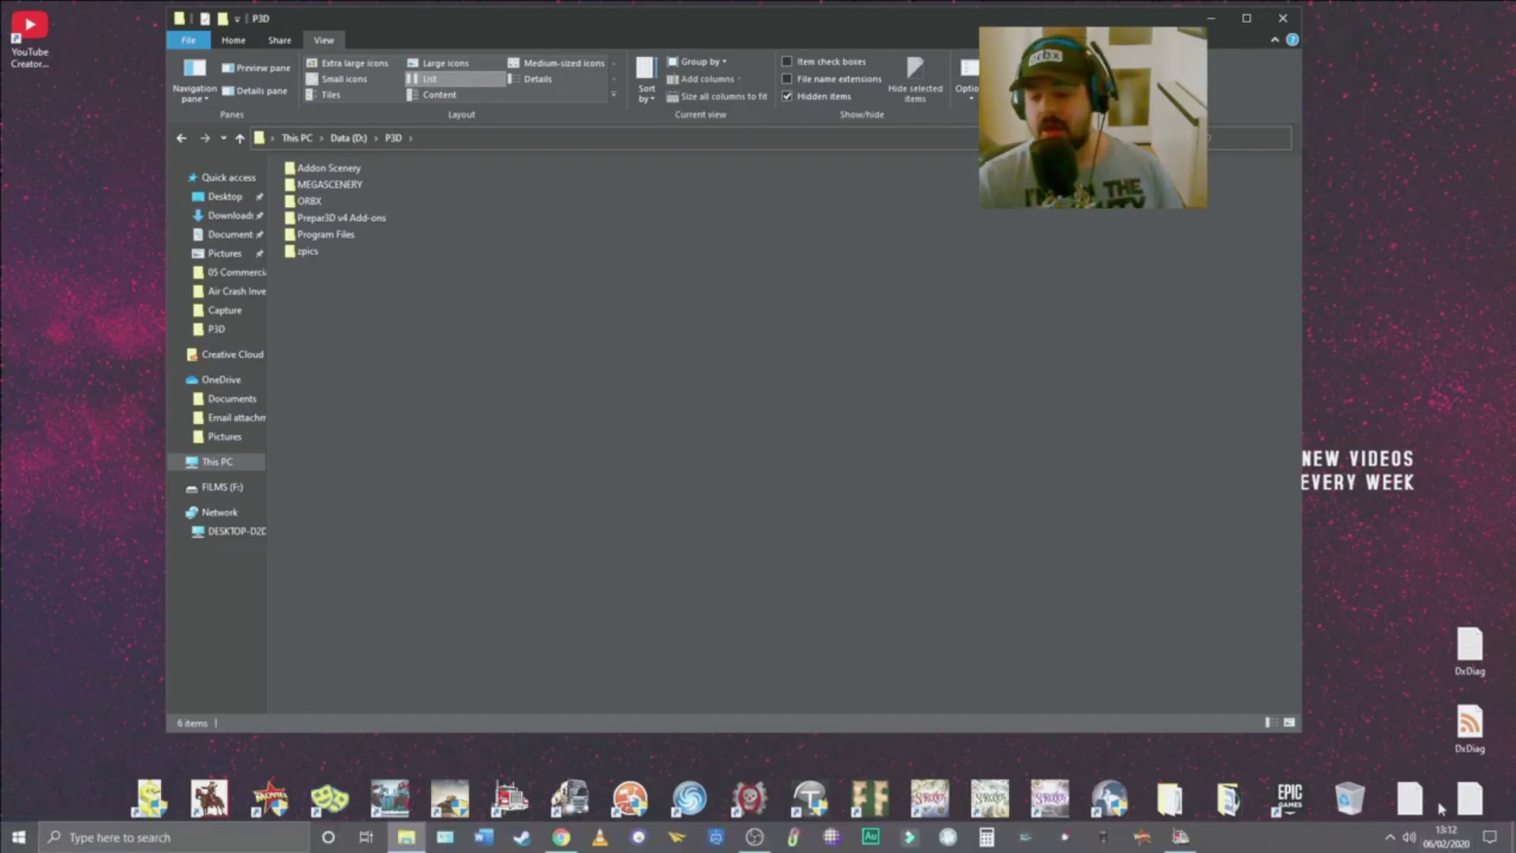